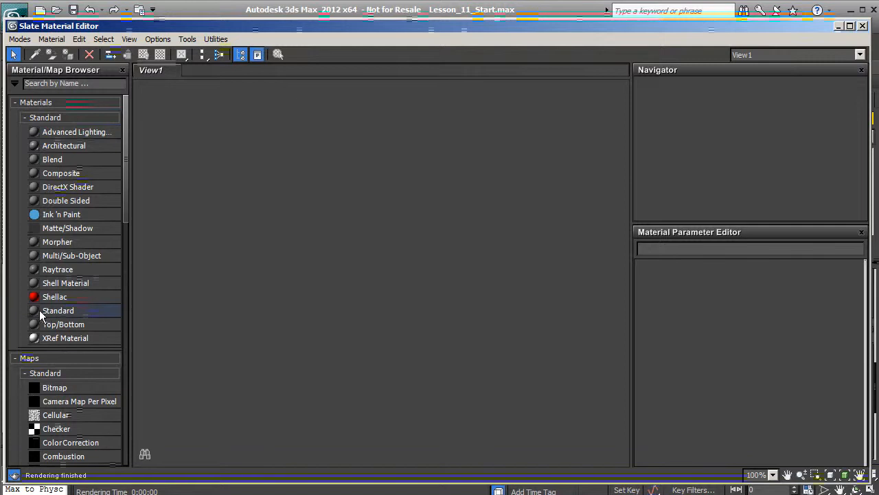
Add a Standard material node to the empty material view and open its parameters for editing
left_click(52, 311)
left_click_drag(53, 314, 310, 168)
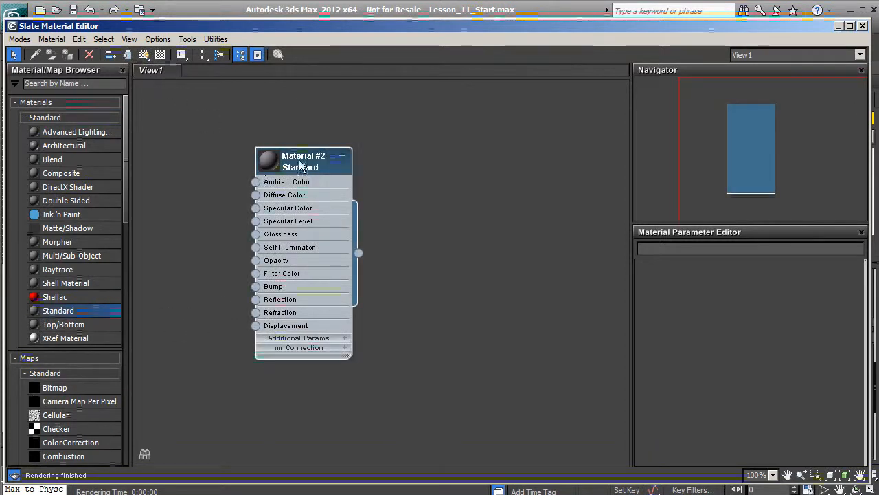
double_click(288, 209)
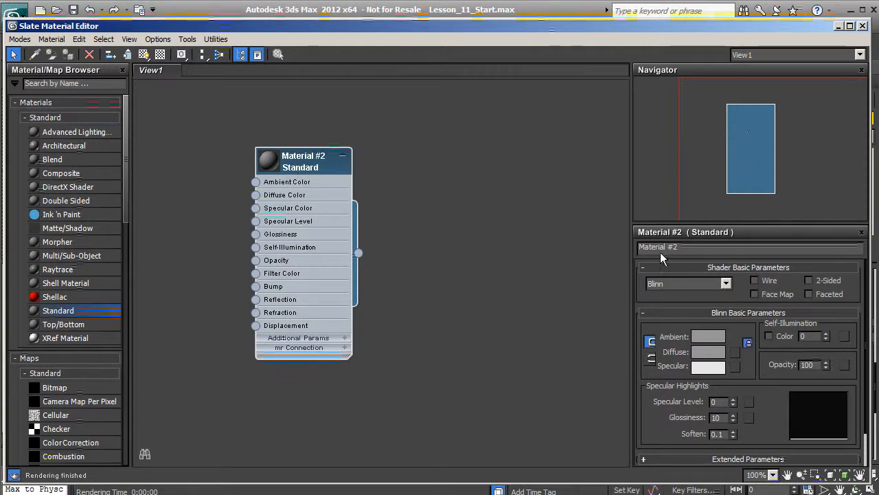
mouse_move(689, 313)
left_mouse_down()
mouse_move(690, 275)
mouse_move(679, 317)
left_mouse_up()
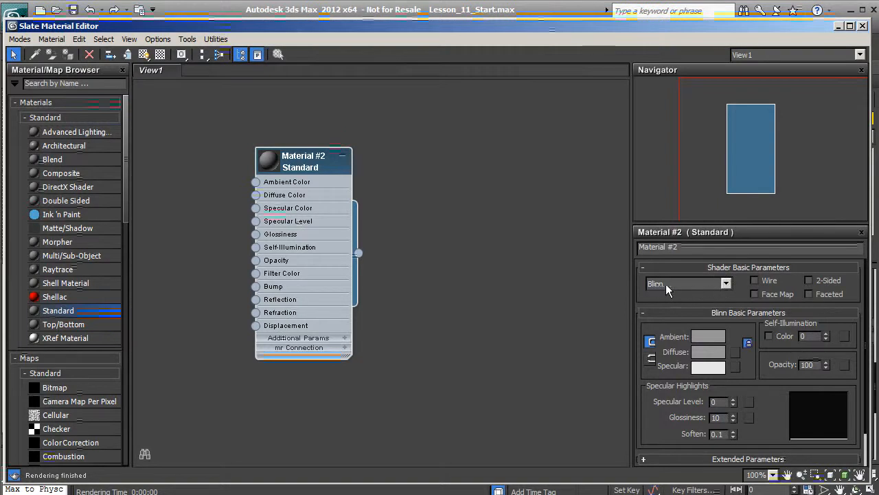
Change the new material's shader type to Phong
left_click(726, 284)
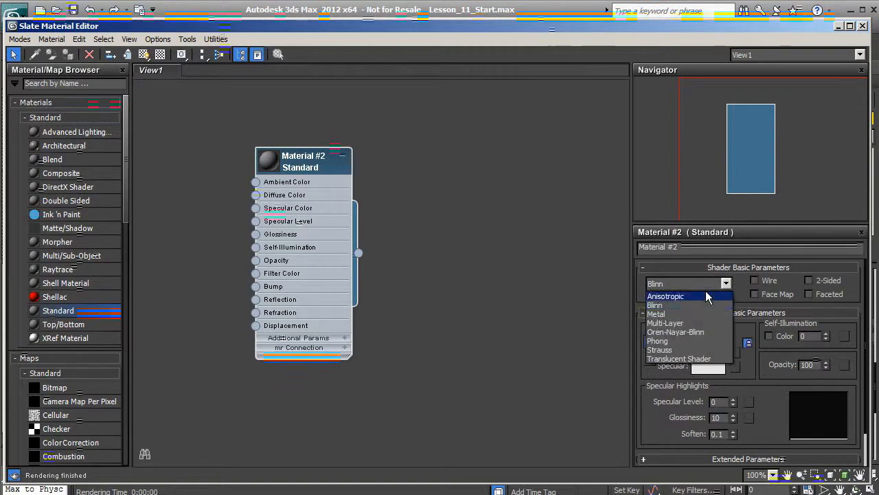
left_click(667, 341)
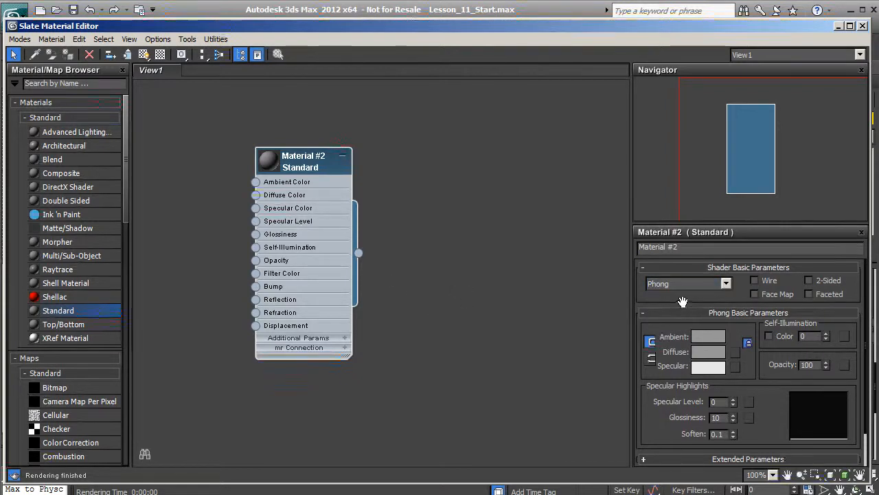
left_click_drag(687, 303, 682, 295)
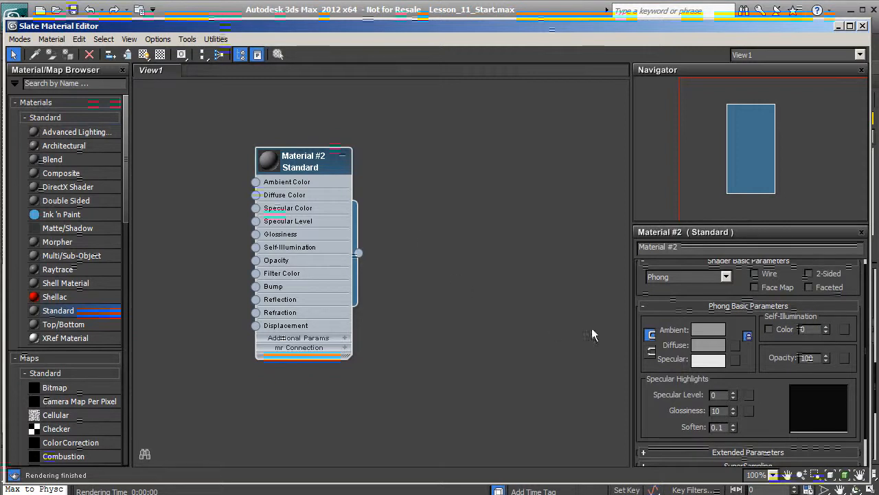
Examine the map slots available for the material, then return to its basic Phong parameters
left_click_drag(678, 301, 676, 270)
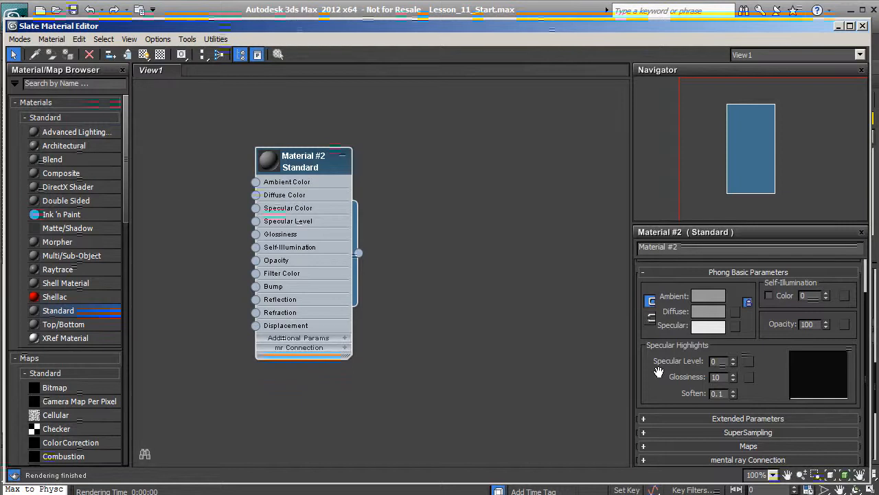
left_click(653, 447)
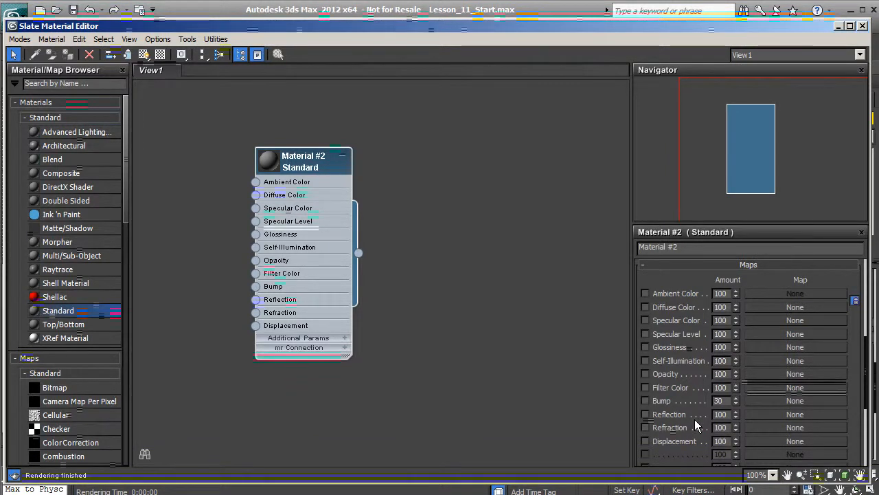
left_click(647, 265)
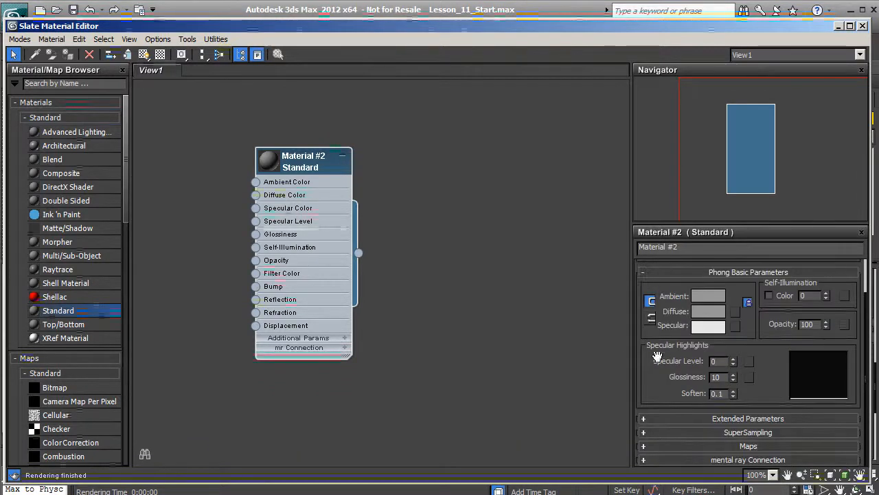
left_click_drag(650, 364, 650, 435)
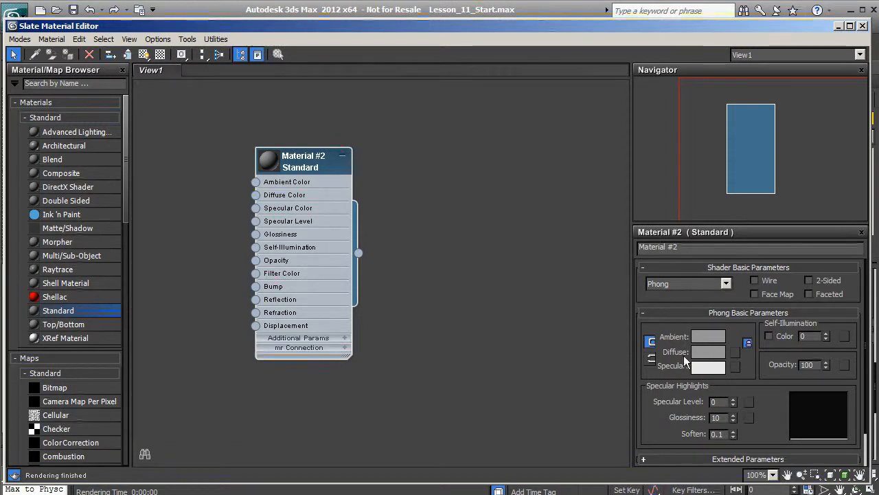
Set the material's diffuse color to a saturated orange with Red 255, Green 102 and Blue 0
left_click_drag(676, 332, 676, 312)
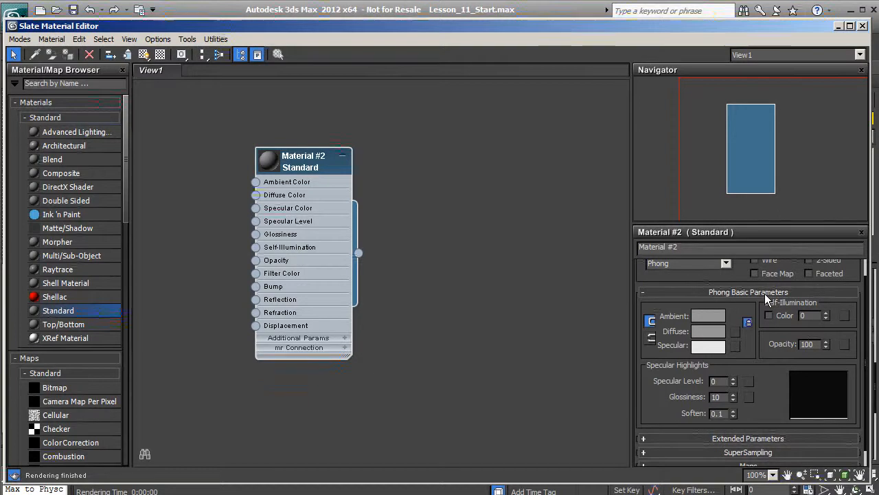
left_click_drag(685, 325, 685, 308)
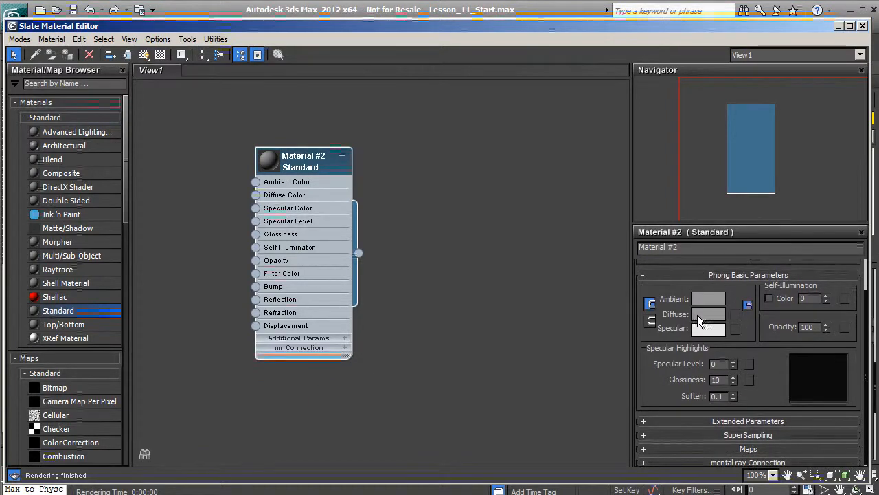
left_click(716, 317)
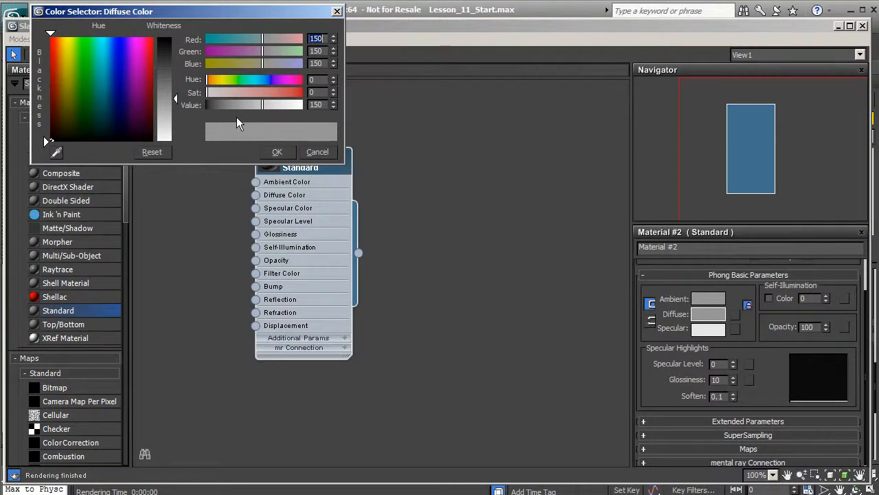
left_click(96, 72)
left_click_drag(75, 34, 57, 34)
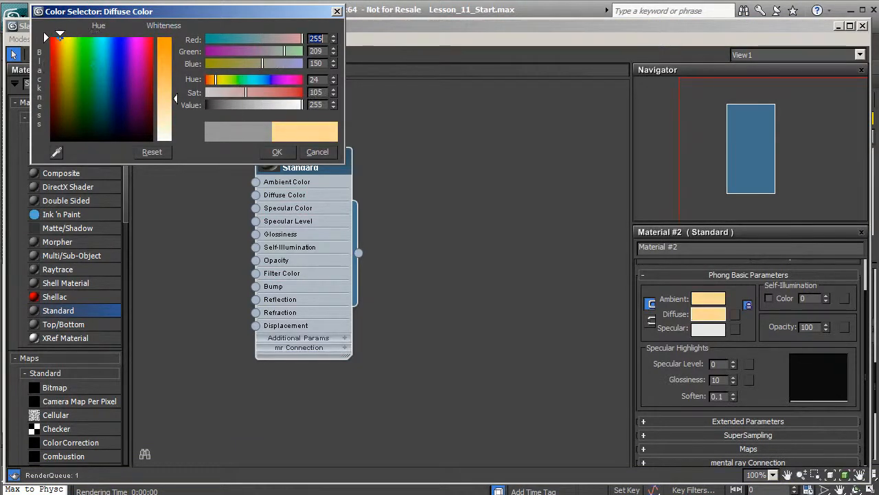
left_click_drag(174, 100, 175, 38)
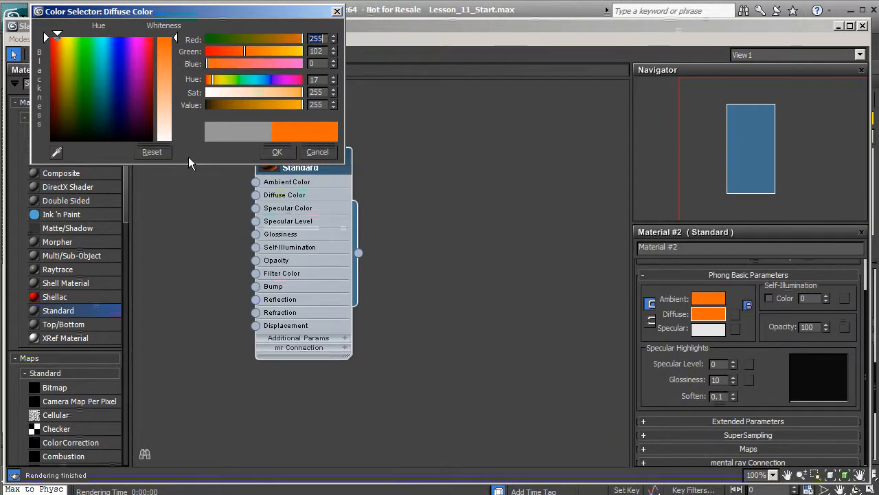
left_click(276, 152)
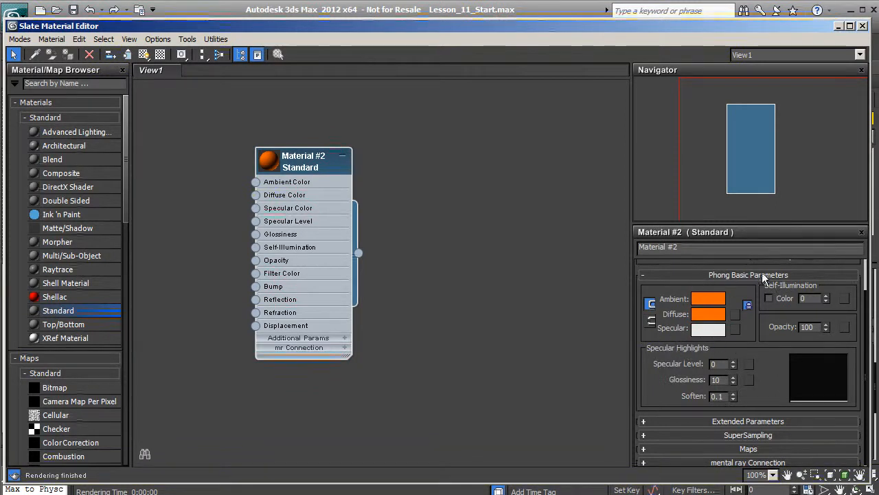
Enlarge the sample preview in the material node and raise the Specular Level to 105
left_click_drag(669, 385, 669, 382)
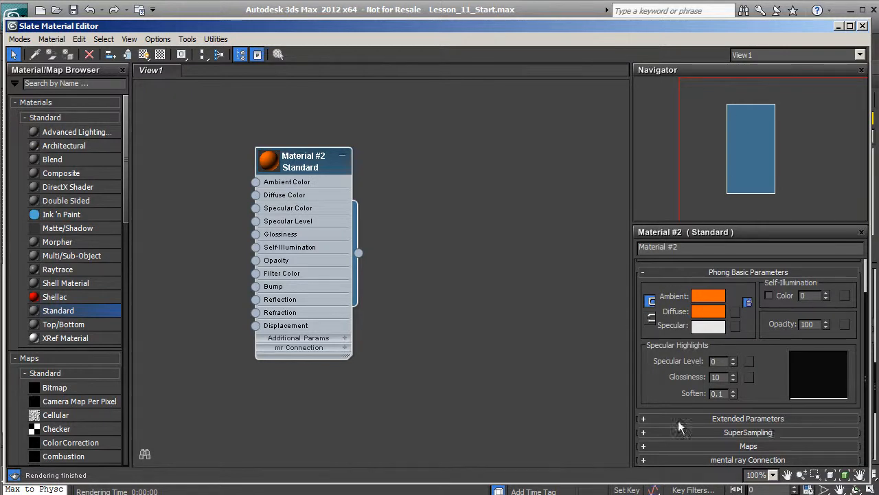
double_click(272, 165)
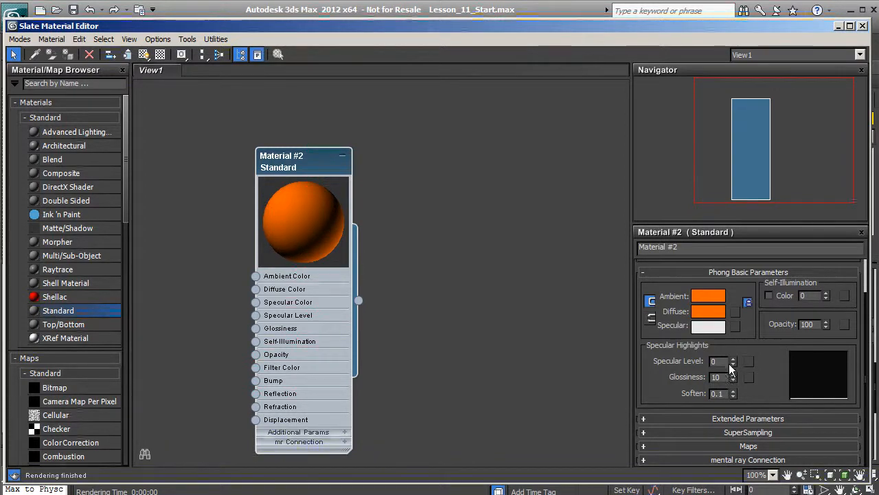
left_click_drag(732, 363, 732, 286)
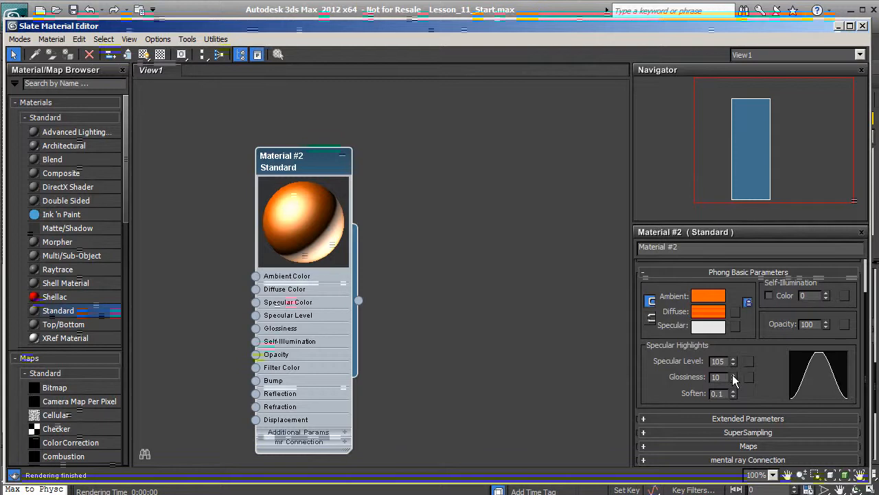
Try different Glossiness values on the orange material, from 0 up to 93 and back down to 0
left_click_drag(733, 378, 731, 382)
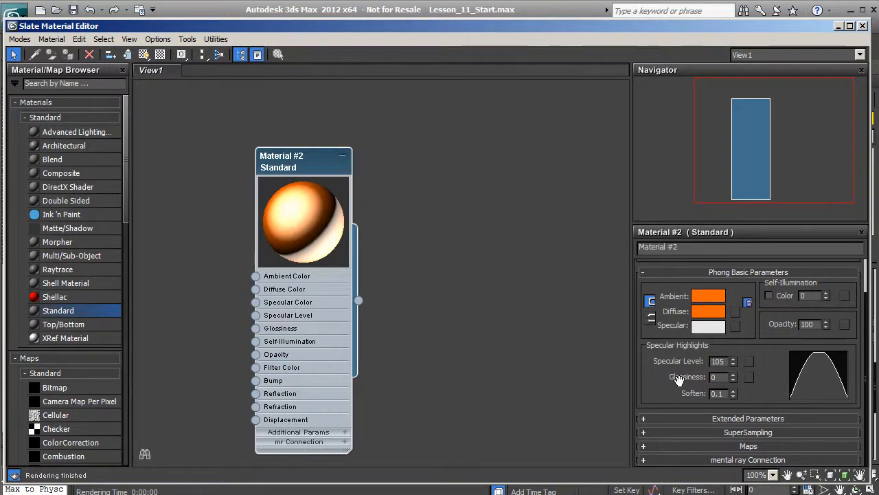
left_click_drag(734, 380, 725, 323)
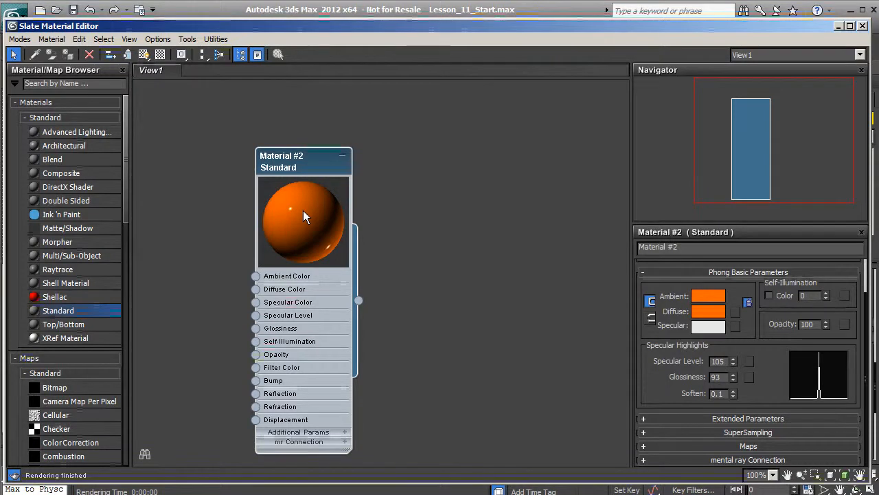
left_click_drag(733, 380, 730, 433)
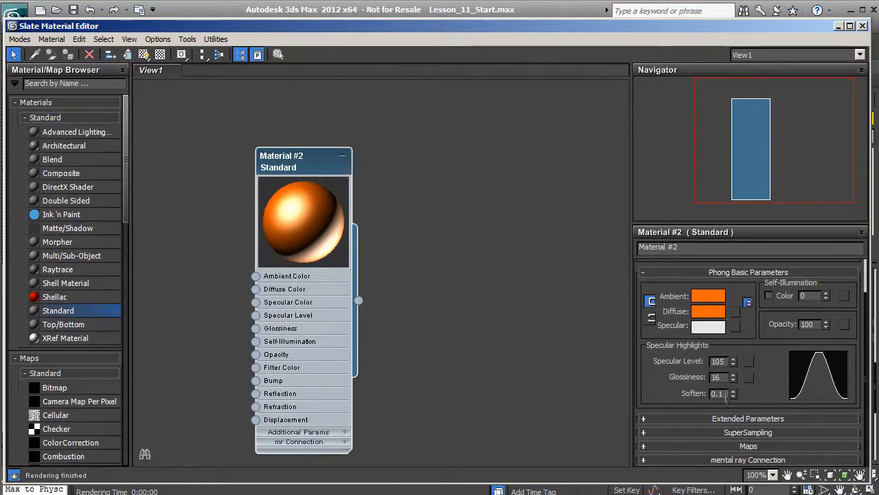
left_click(733, 375)
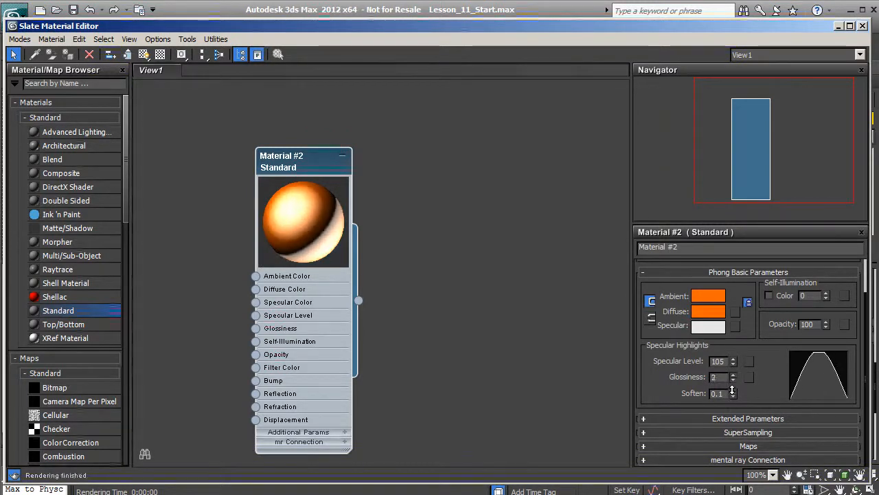
right_click(732, 377)
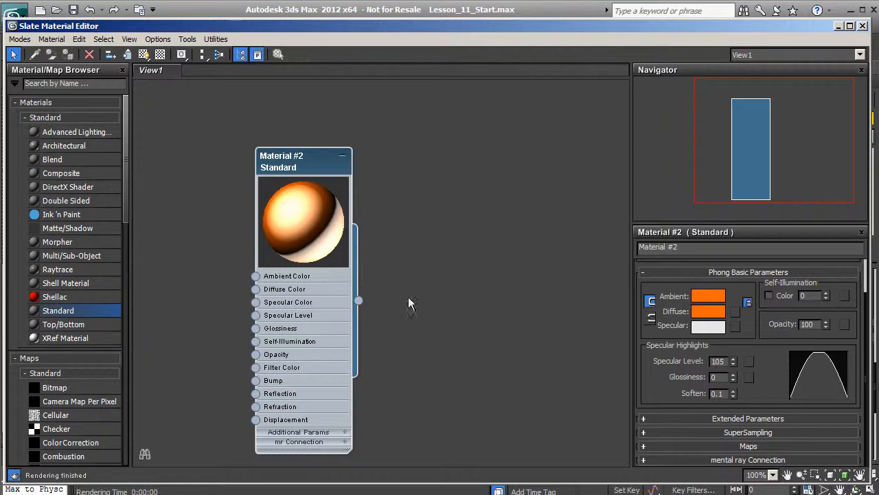
Adjust the material's specular highlights to a Specular Level of 93 and a Glossiness of 61
left_click_drag(733, 362, 732, 412)
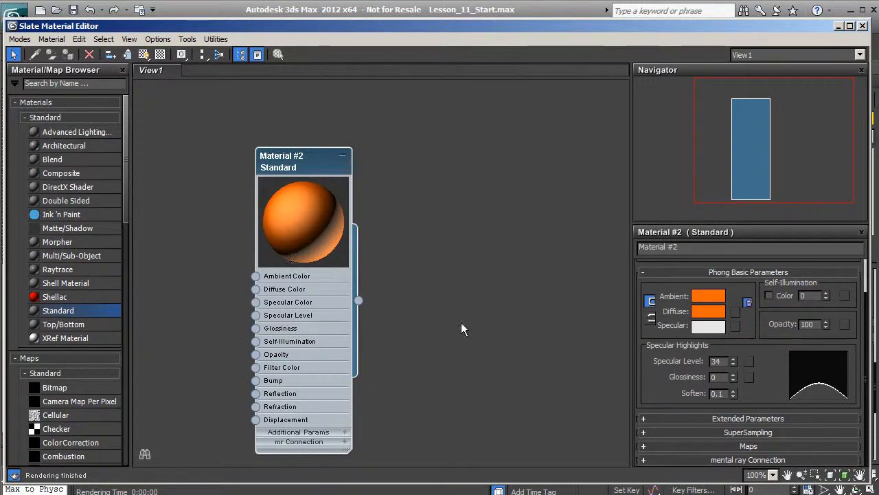
left_click_drag(733, 377, 733, 347)
left_click(733, 358)
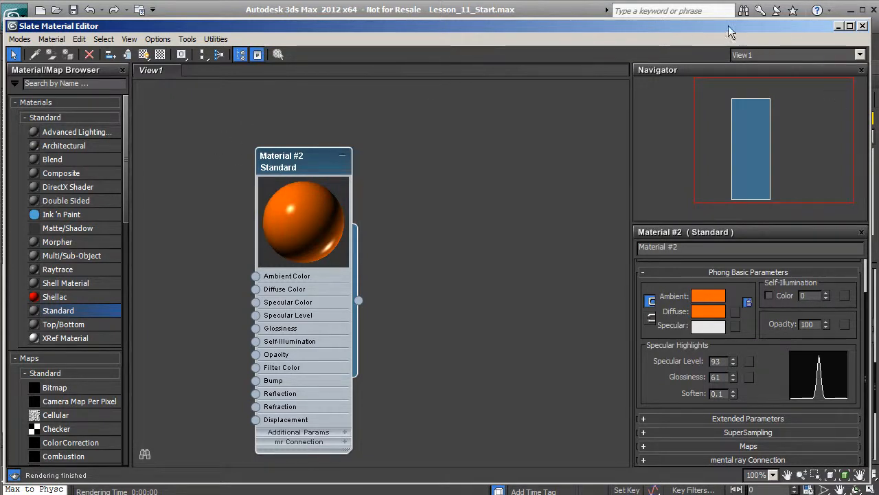
Uncover the viewports and assign the orange material to the teapot in the perspective view
left_click_drag(714, 24, 858, 261)
left_click_drag(524, 268, 549, 411)
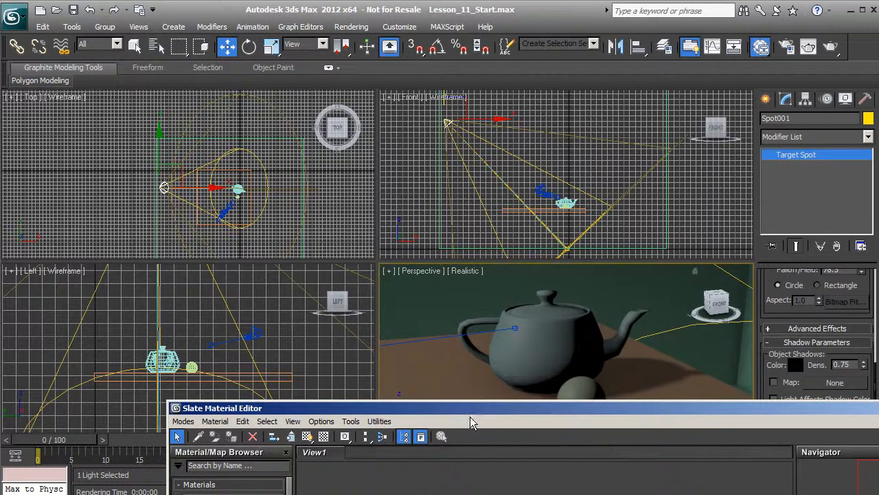
left_click_drag(451, 409, 428, 422)
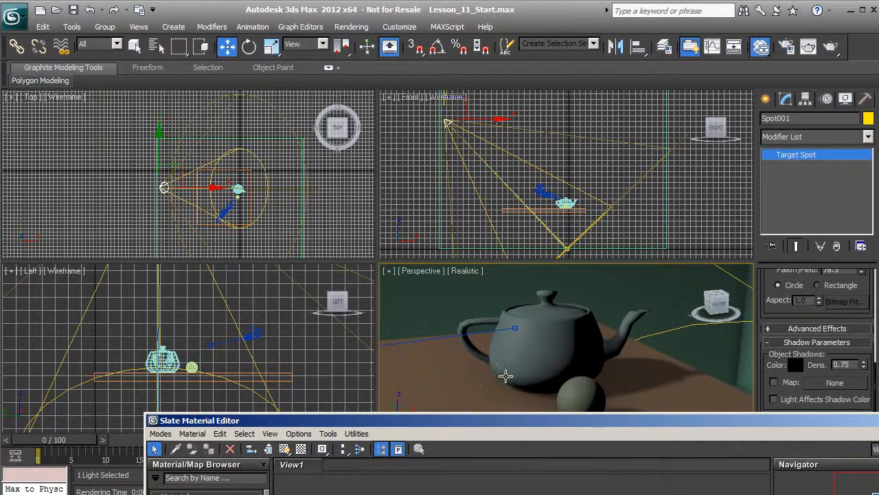
left_click(546, 345)
left_click_drag(481, 420, 466, 432)
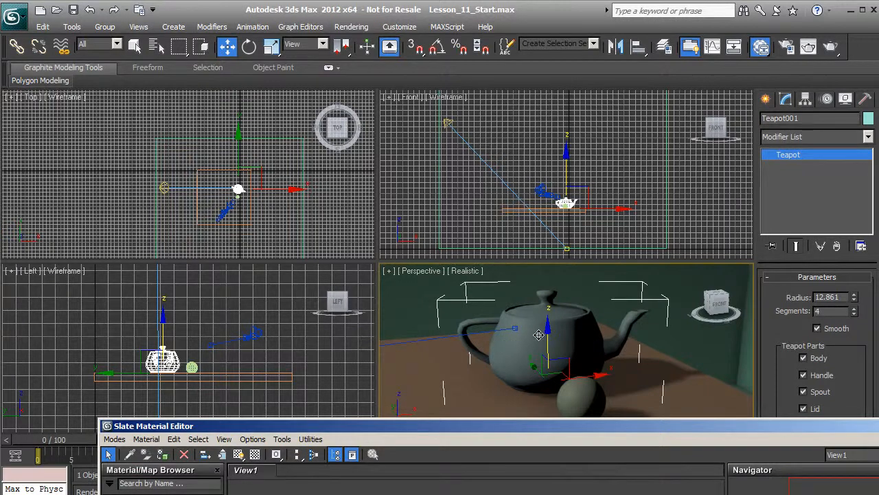
left_click(163, 456)
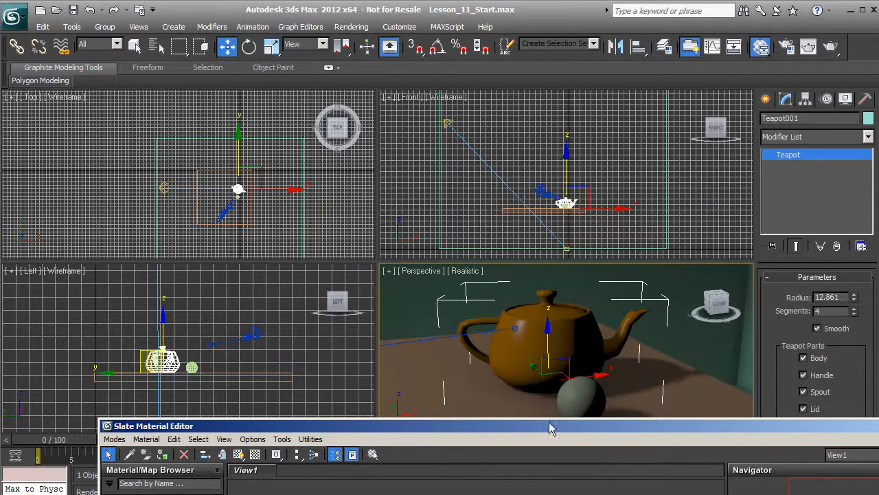
Assign the same orange material to the sphere in front of the teapot
left_click_drag(544, 423, 476, 55)
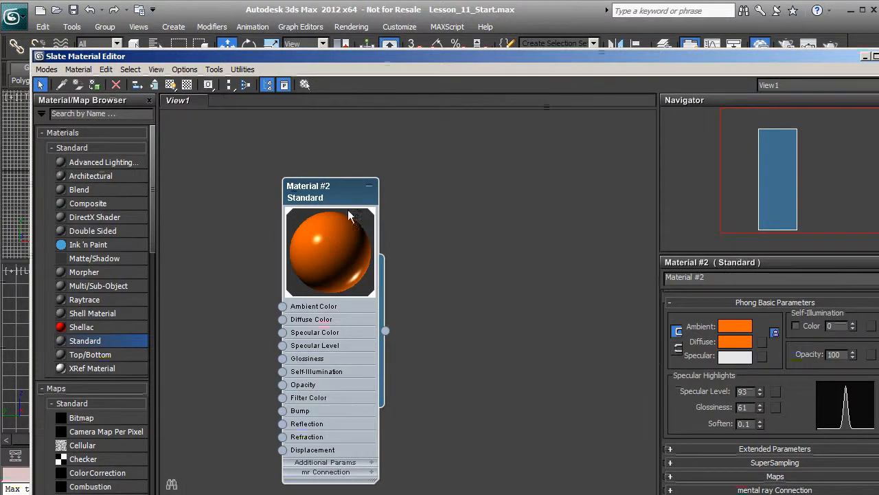
left_click_drag(394, 59, 497, 441)
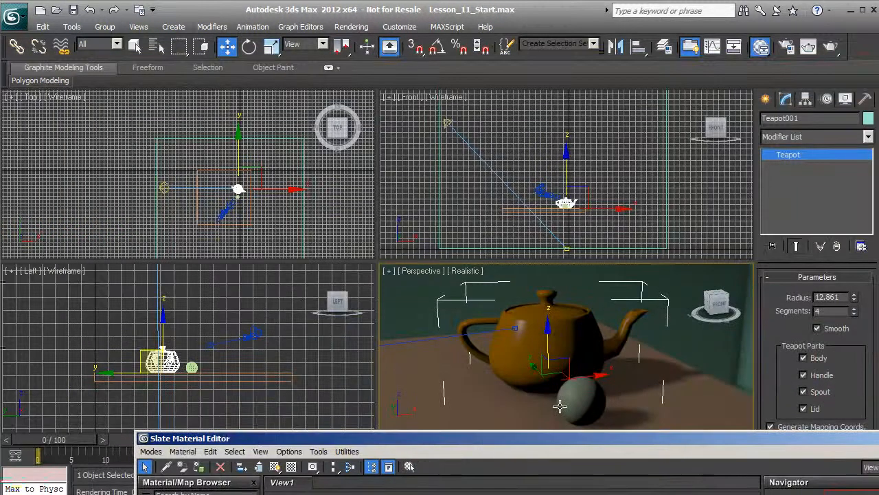
left_click(200, 468)
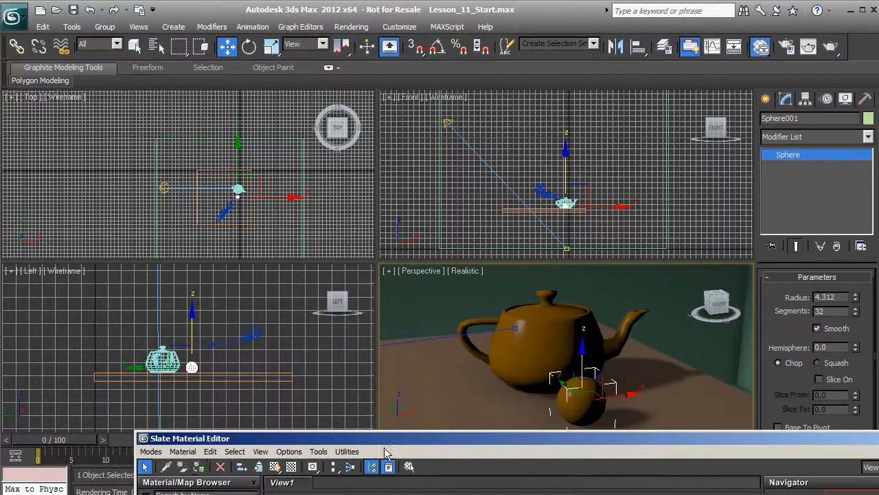
Render the perspective view to check the materials, close the render and bring the material editor back into view
left_click(831, 46)
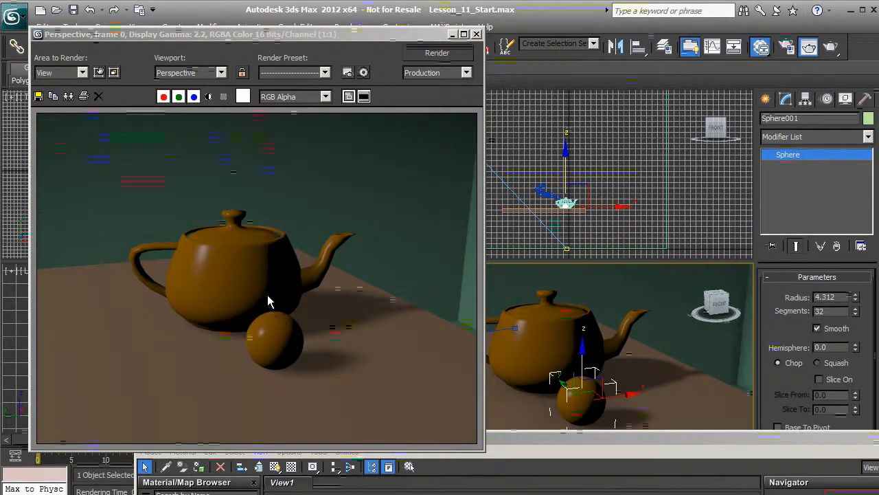
left_click(476, 34)
left_click_drag(532, 443, 427, 44)
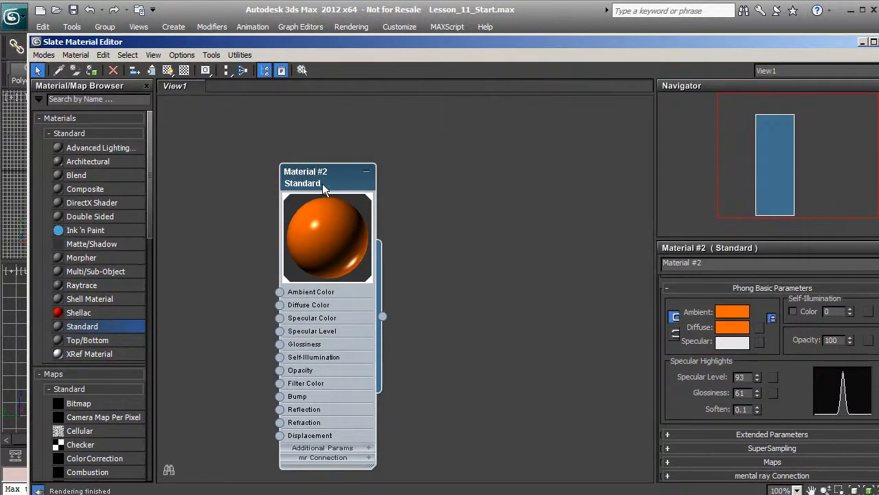
Set the assigned material's diffuse color to white and compare the result on the teapot and sphere in the viewports
left_click_drag(375, 45, 448, 451)
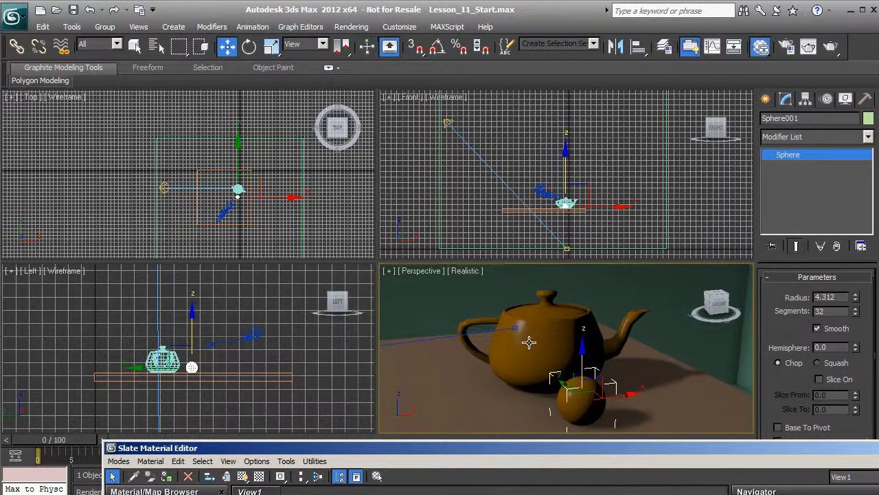
left_click_drag(533, 449, 455, 74)
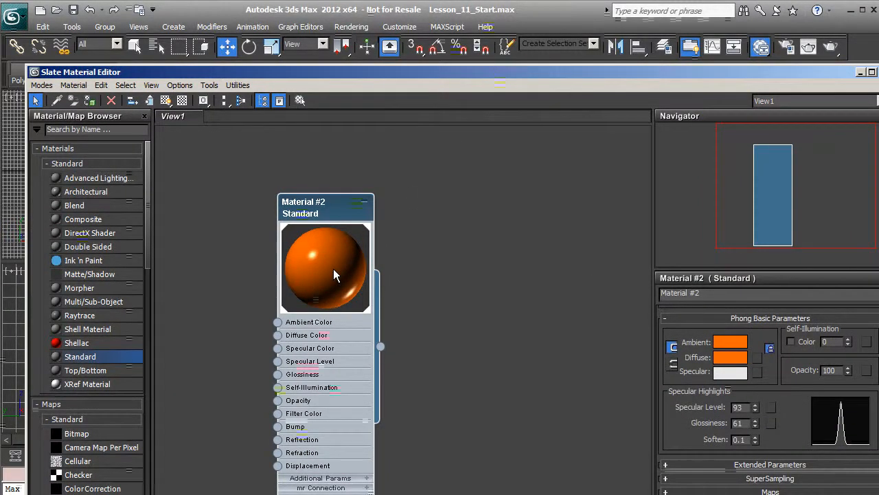
left_click(725, 359)
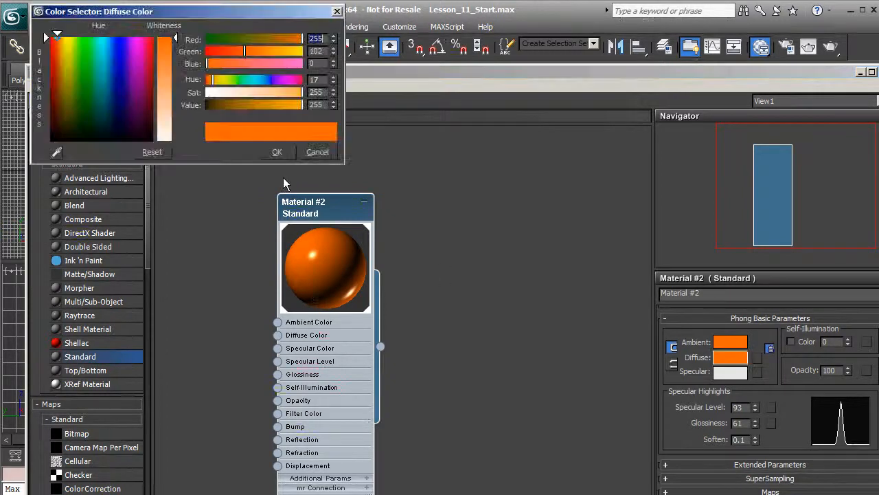
left_click_drag(181, 52, 173, 141)
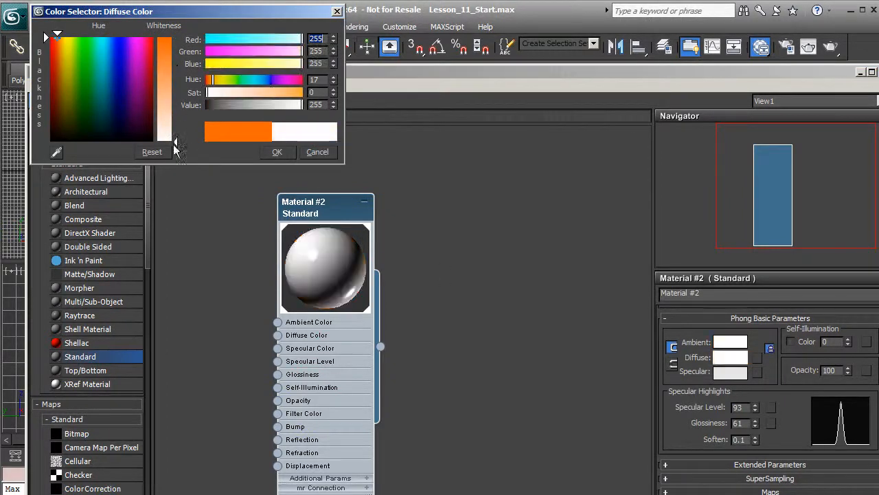
left_click(277, 152)
left_click_drag(445, 72, 494, 443)
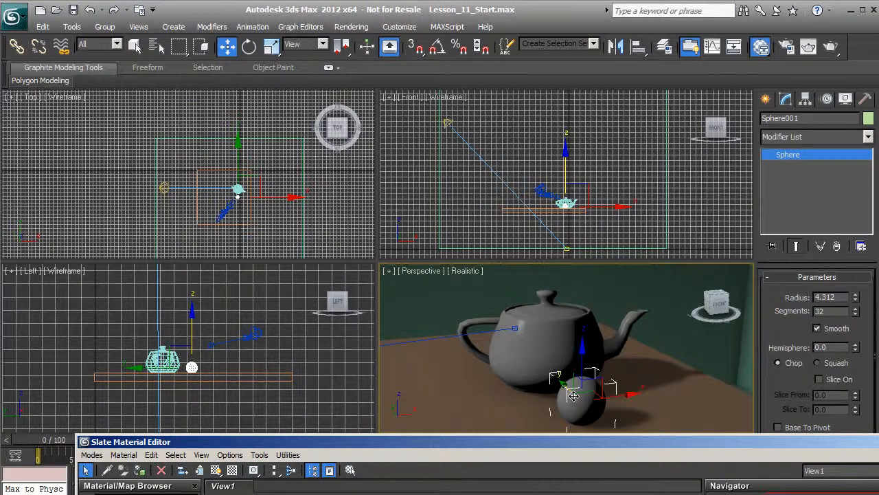
double_click(527, 440)
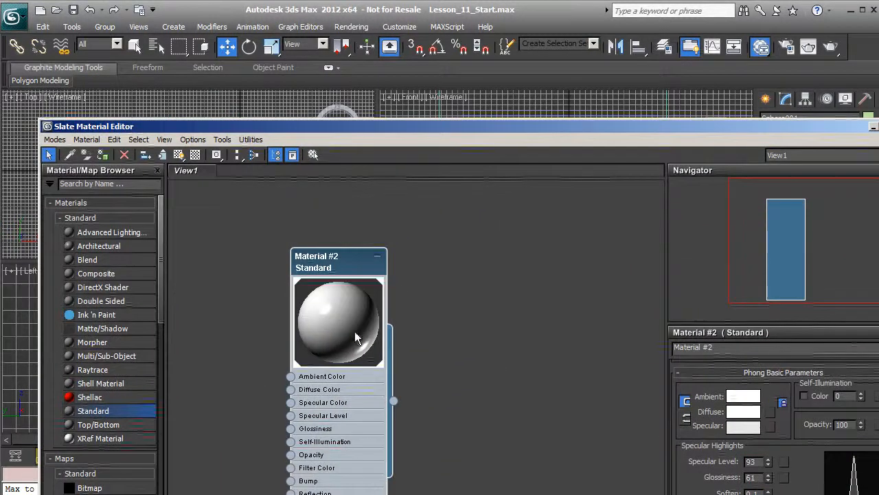
left_click_drag(330, 132, 400, 416)
left_click_drag(499, 423, 447, 137)
Add a second Standard material beside the first, and set the first material's diffuse color back to orange (255, 84, 0)
left_click_drag(104, 412, 489, 283)
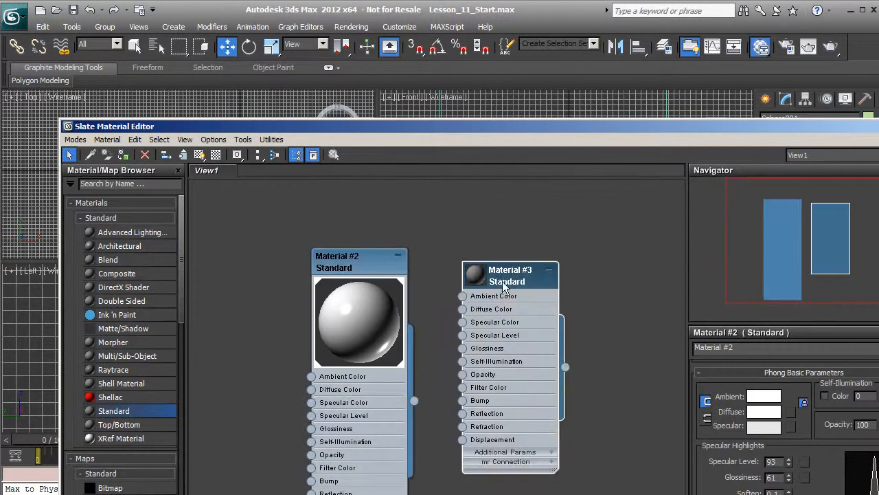
left_click(759, 412)
left_click_drag(122, 89, 56, 37)
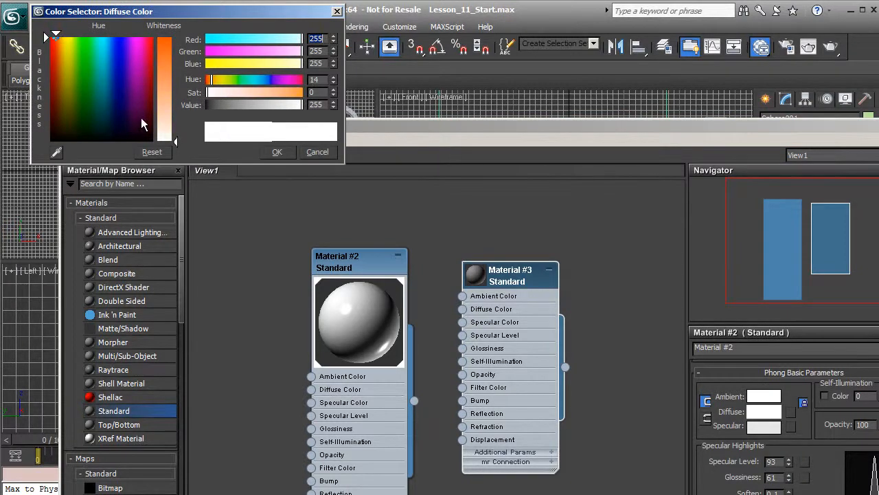
left_click_drag(177, 146, 178, 37)
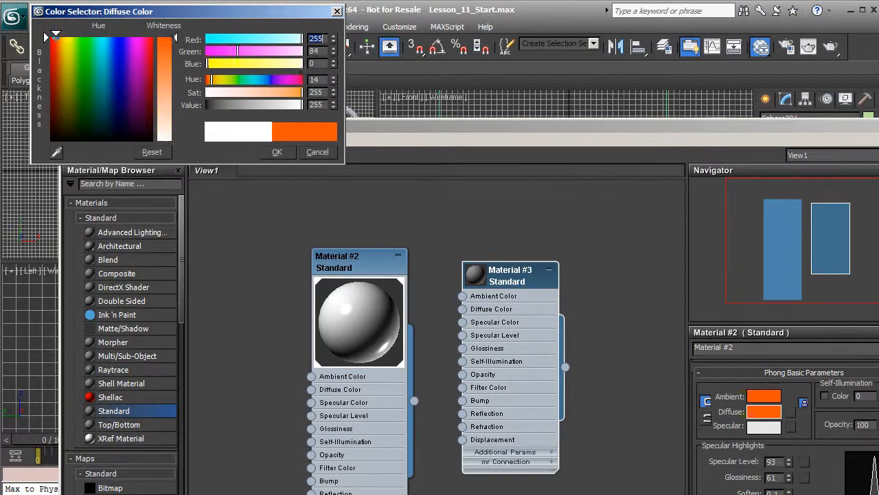
left_click(275, 154)
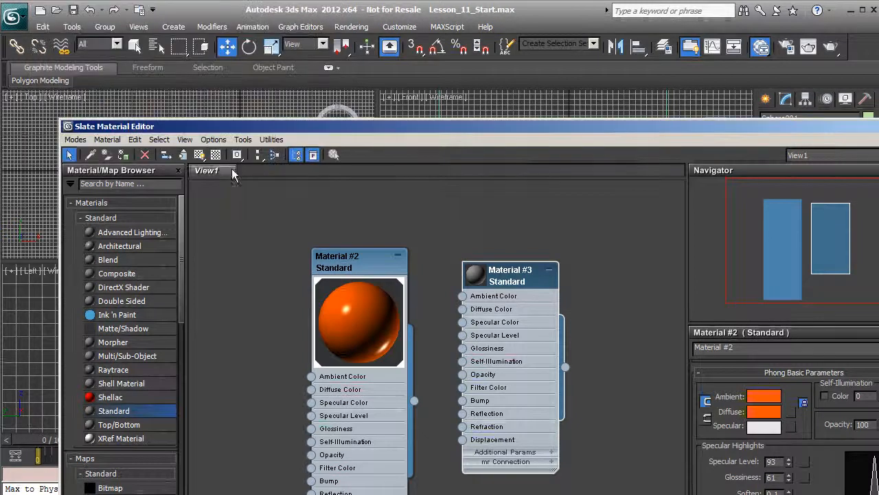
Give the second Standard material a white diffuse color, a Specular Level of 74 and a Glossiness of 51
left_click(494, 306)
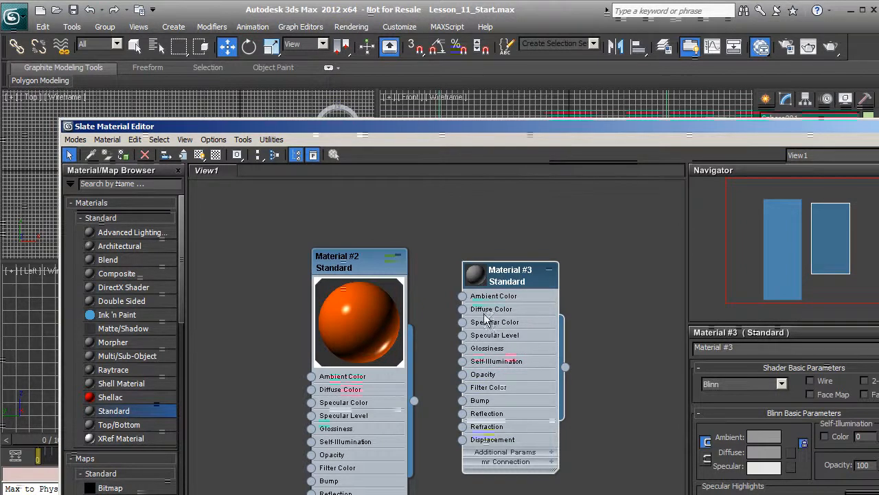
left_click_drag(454, 127, 405, 34)
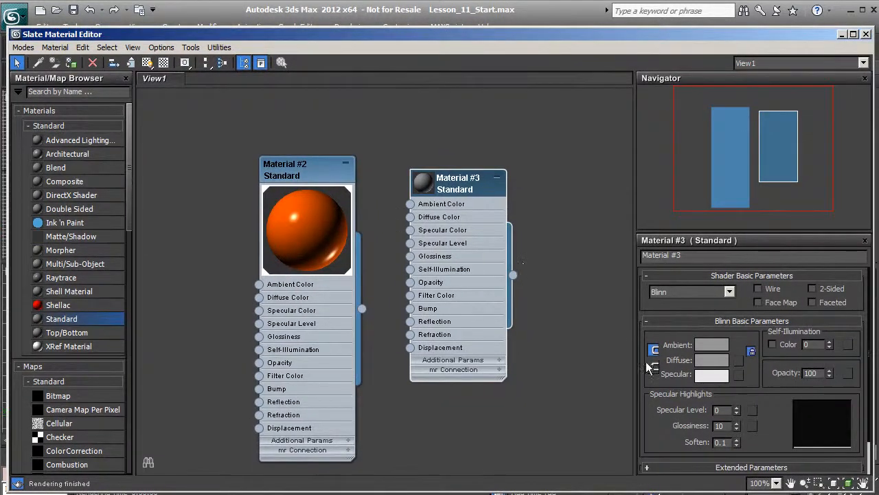
left_click(700, 364)
left_click_drag(107, 94, 158, 133)
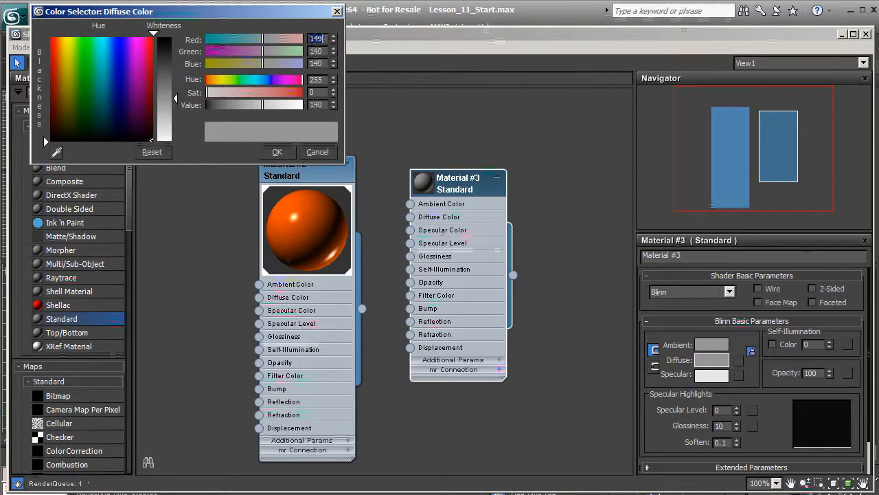
left_click_drag(176, 100, 175, 146)
left_click(274, 152)
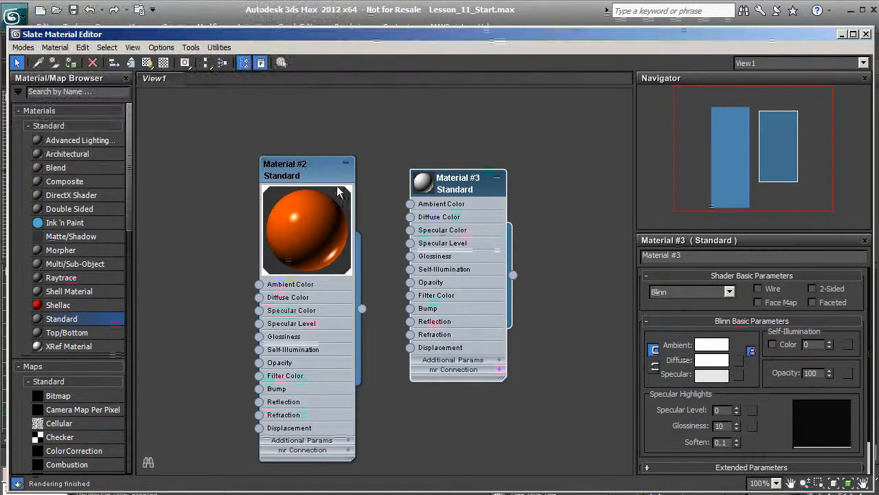
mouse_move(738, 411)
left_mouse_down()
mouse_move(746, 399)
mouse_move(738, 421)
mouse_move(731, 394)
left_mouse_up()
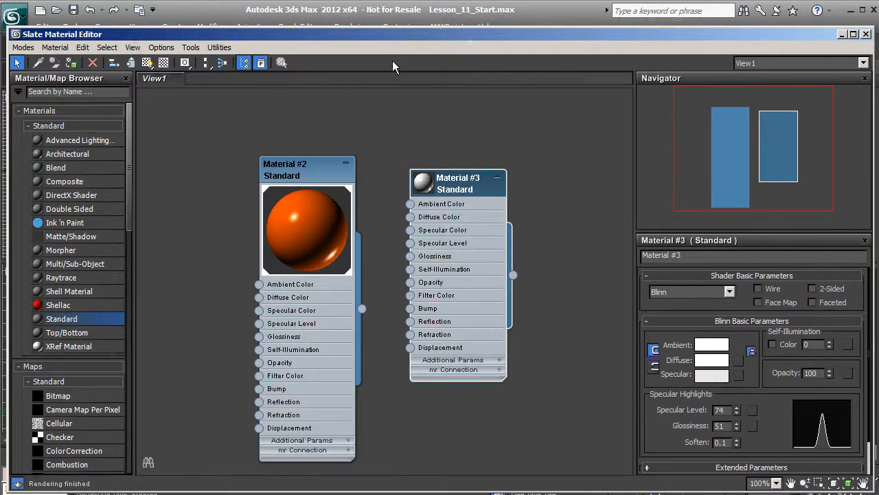
Uncover the viewports and assign the glossy white material to the sphere in front of the teapot
left_click_drag(399, 34, 474, 442)
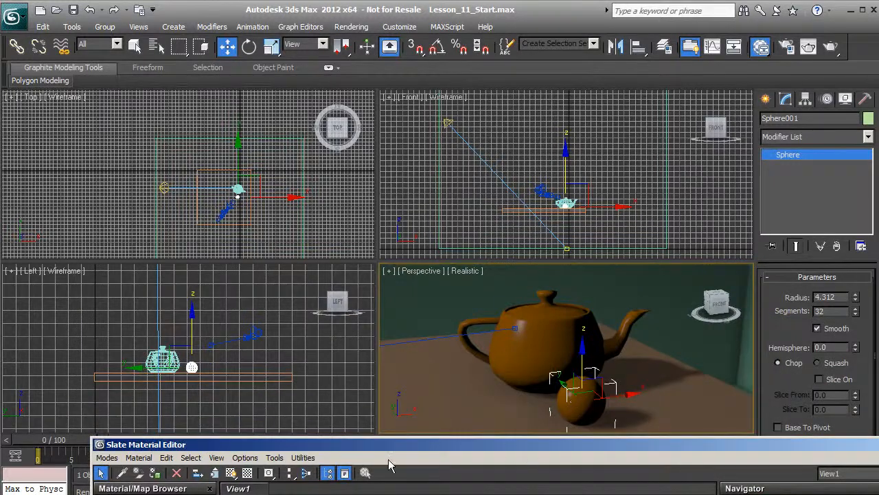
left_click(155, 473)
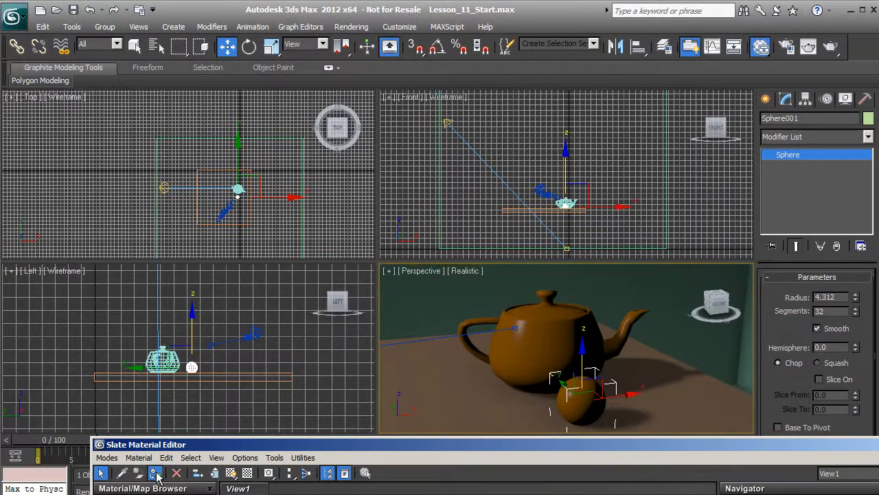
left_click(539, 332)
left_click(582, 394)
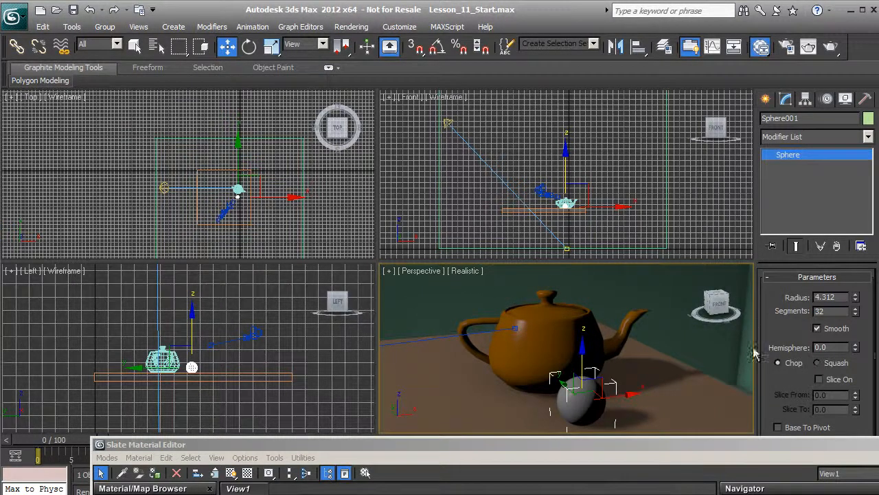
Bring the material editor back, add a third Standard material and set its diffuse color to white
left_click_drag(606, 447, 484, 33)
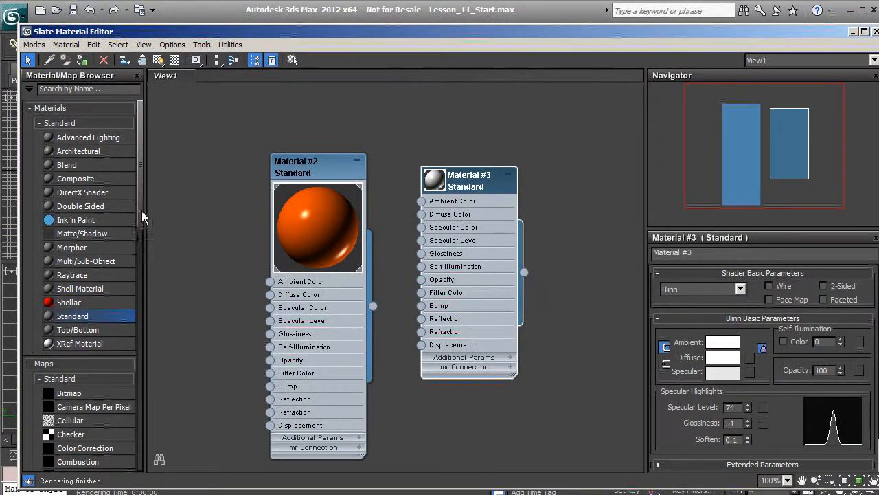
left_click_drag(69, 322, 198, 190)
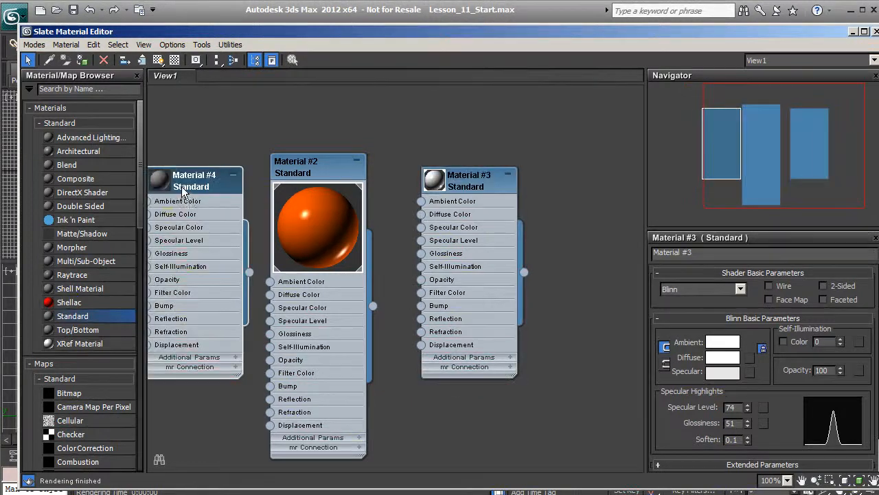
double_click(182, 236)
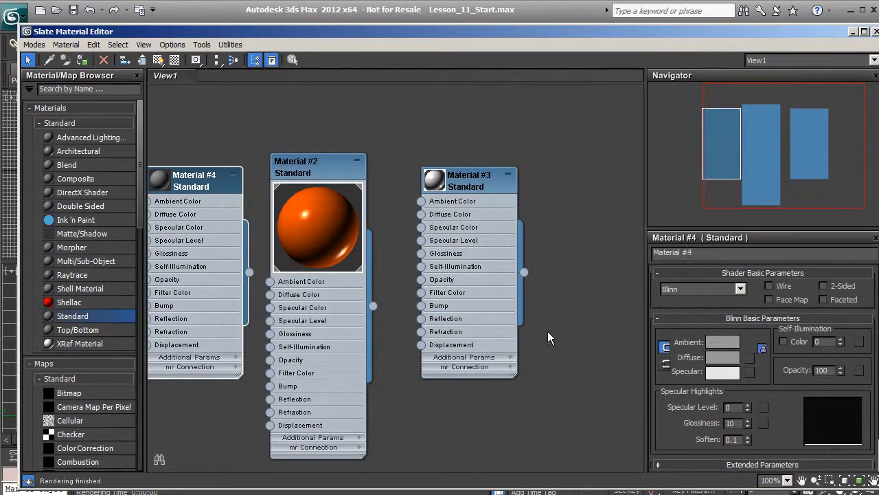
left_click(722, 357)
left_click_drag(176, 115, 175, 146)
left_click(278, 155)
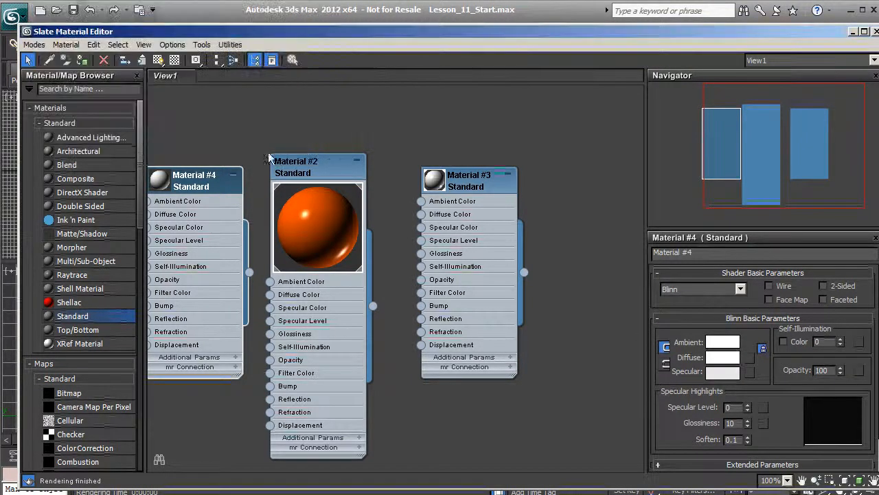
Select the room box behind the teapot and assign the new matte white material to it
left_click_drag(141, 31, 304, 432)
left_click(412, 349)
left_click_drag(439, 446, 415, 104)
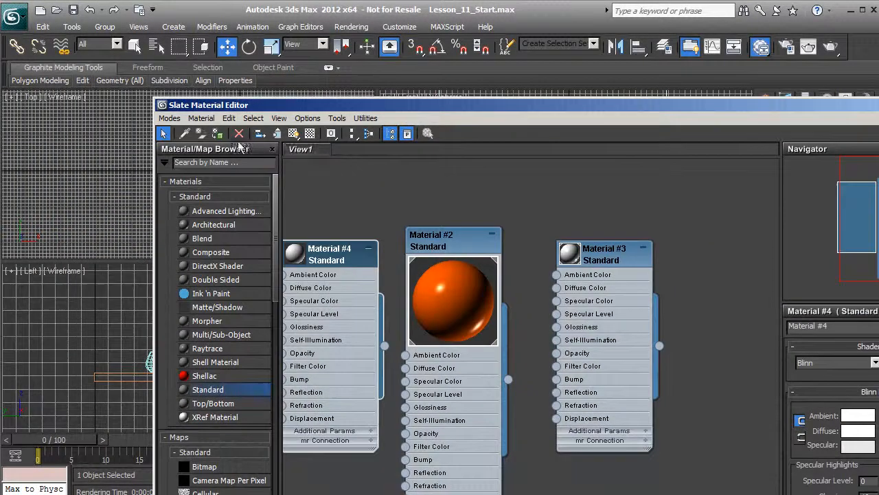
left_click_drag(361, 103, 232, 418)
mouse_move(452, 425)
left_mouse_down()
mouse_move(448, 460)
mouse_move(447, 434)
left_mouse_up()
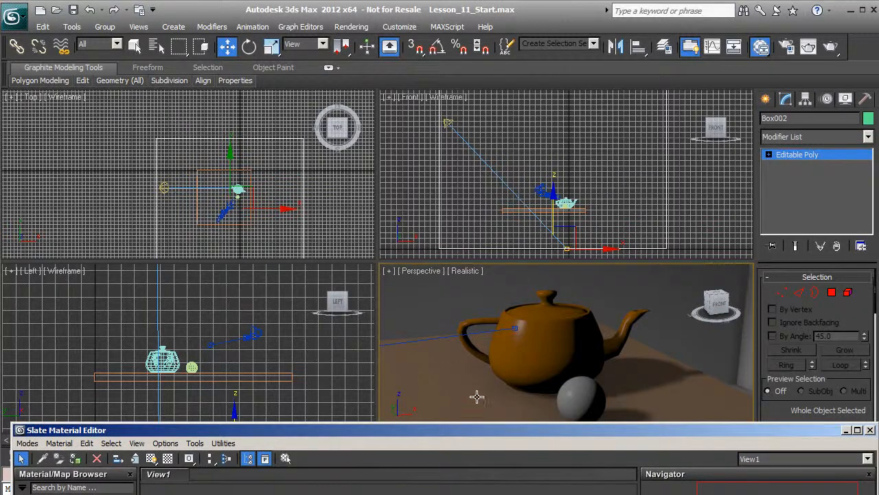
Add a fourth Standard material with a dark grey diffuse color, a Specular Level of 95 and a Glossiness of 69
left_click_drag(484, 431, 476, 64)
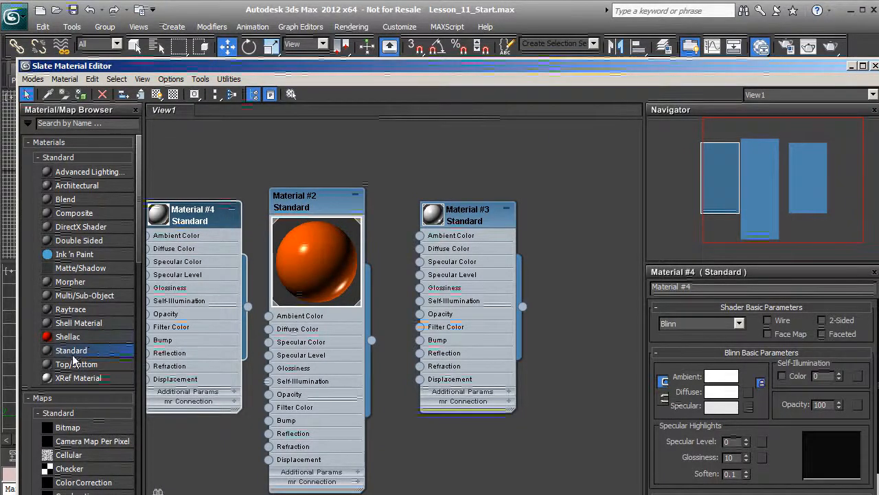
left_click_drag(66, 356, 584, 220)
double_click(565, 264)
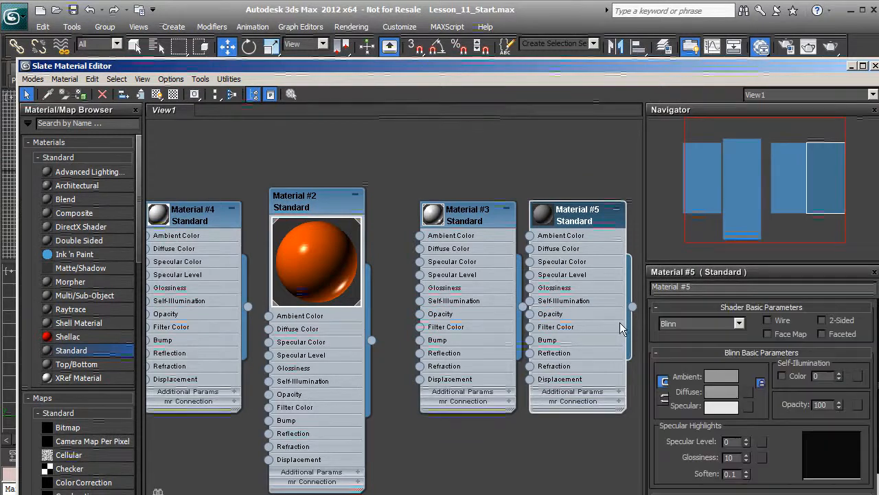
left_click(723, 397)
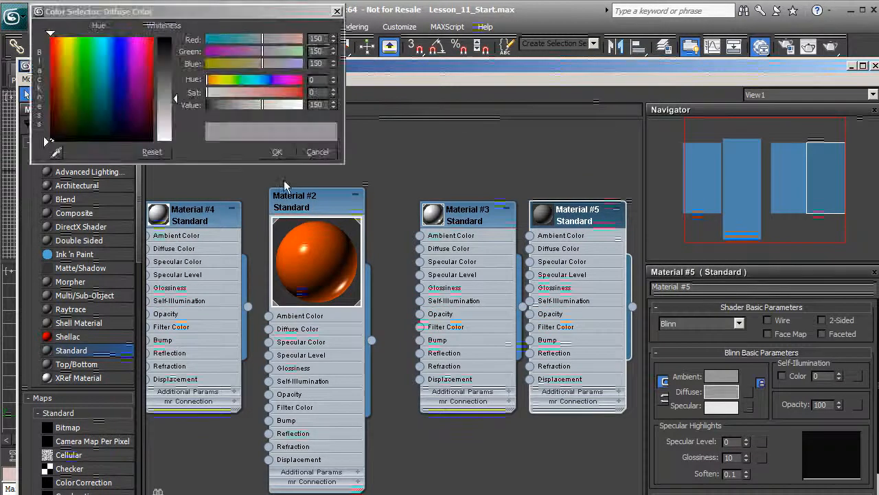
left_click_drag(175, 86, 175, 57)
left_click(277, 152)
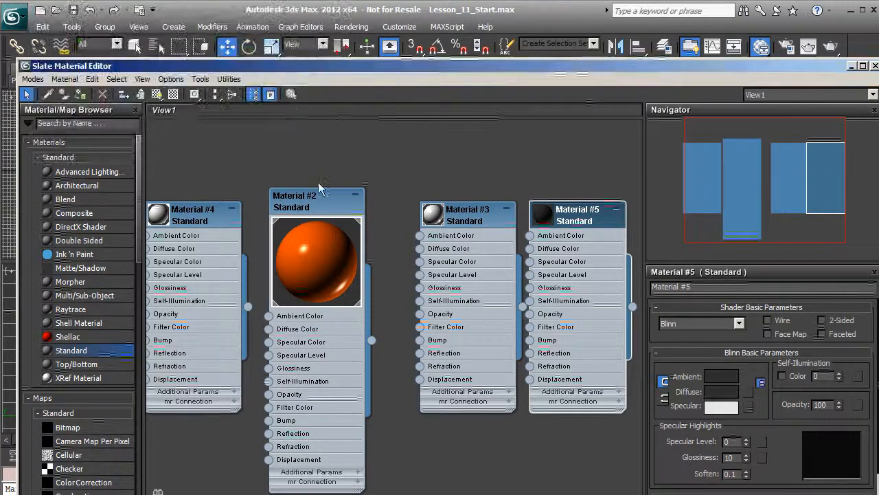
left_click_drag(748, 440, 744, 416)
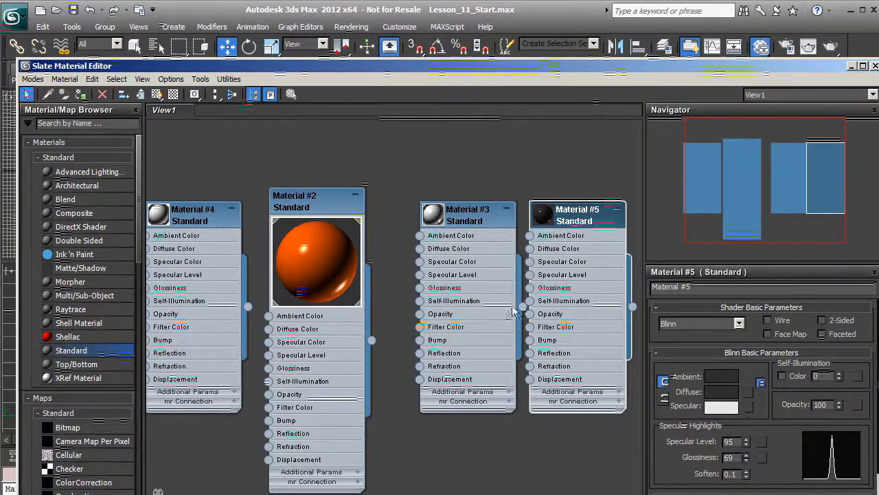
Select the tabletop box under the teapot, assign the dark grey material to it and close the material editor
left_click_drag(419, 65, 450, 455)
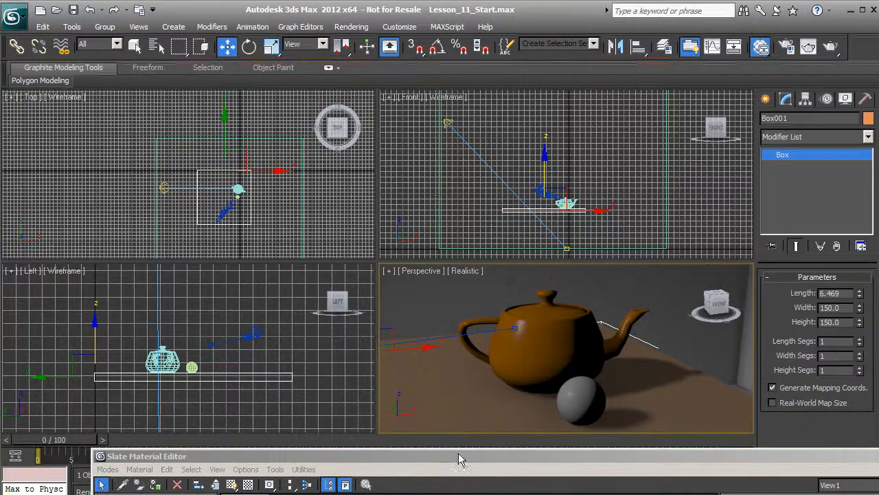
left_click_drag(459, 460, 313, 407)
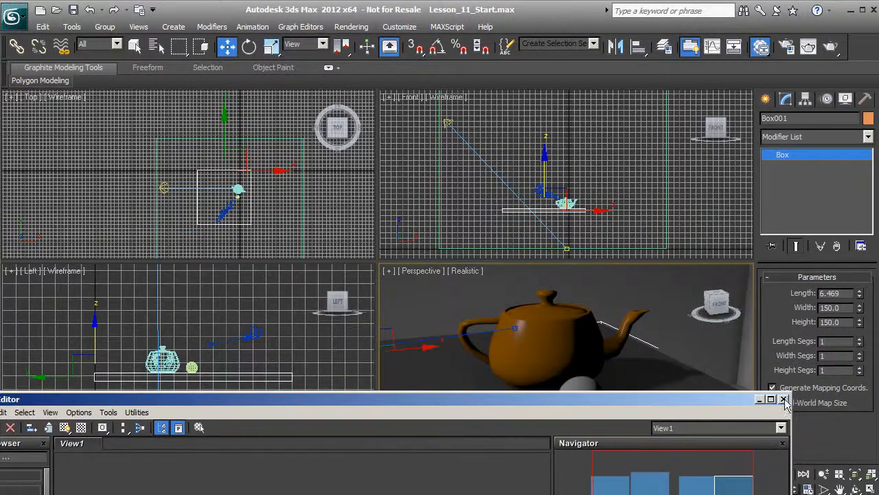
left_click(784, 399)
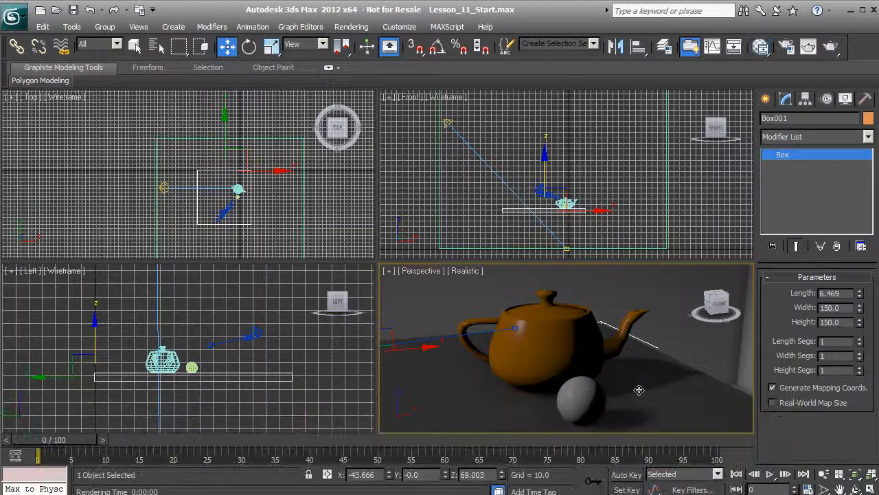
Render the perspective view to check all the assigned materials, then close the render window
left_click(832, 50)
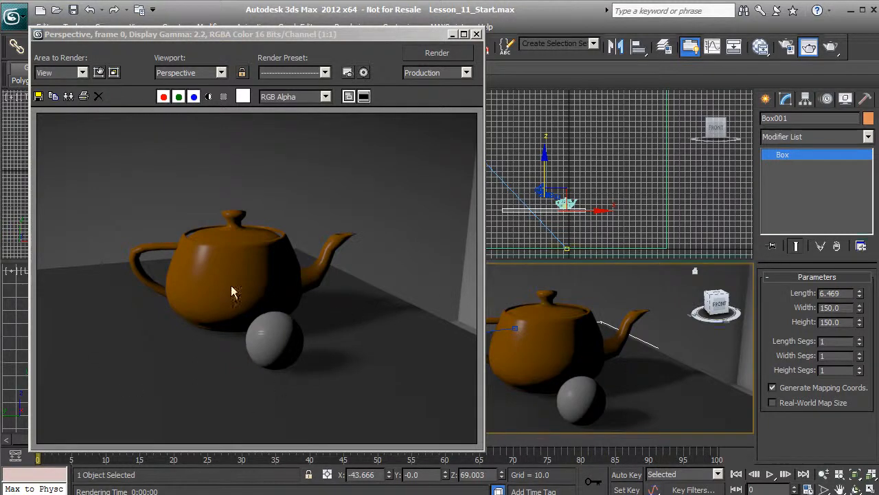
left_click(477, 35)
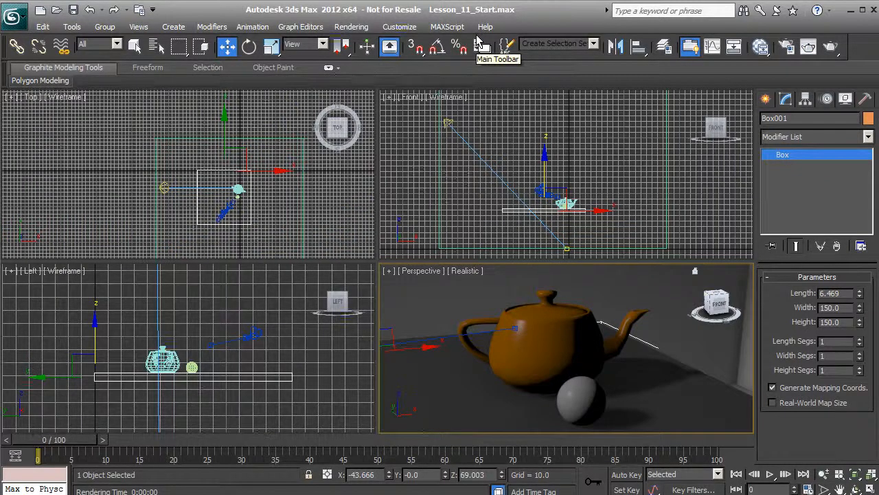
Select the target spotlight above the teapot and set its intensity Multiplier to 1.0
left_click(448, 124)
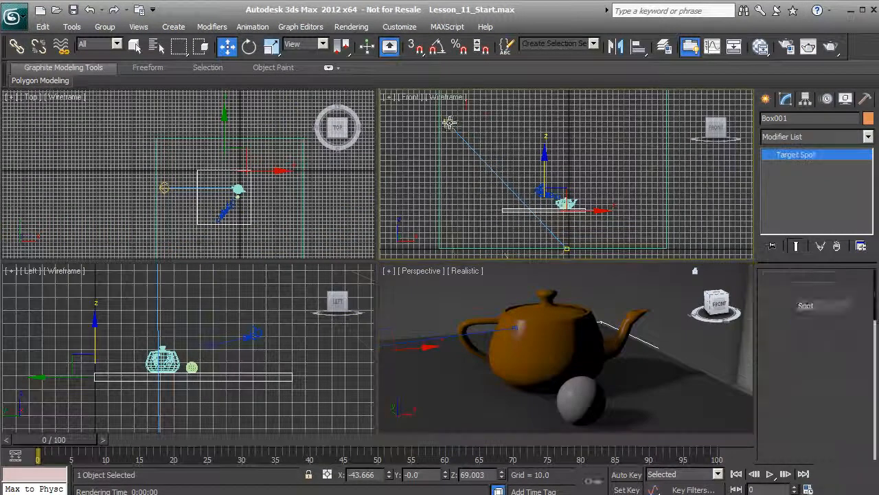
left_click_drag(777, 314, 797, 431)
left_click_drag(809, 296, 812, 376)
scroll(813, 376, "up", 3)
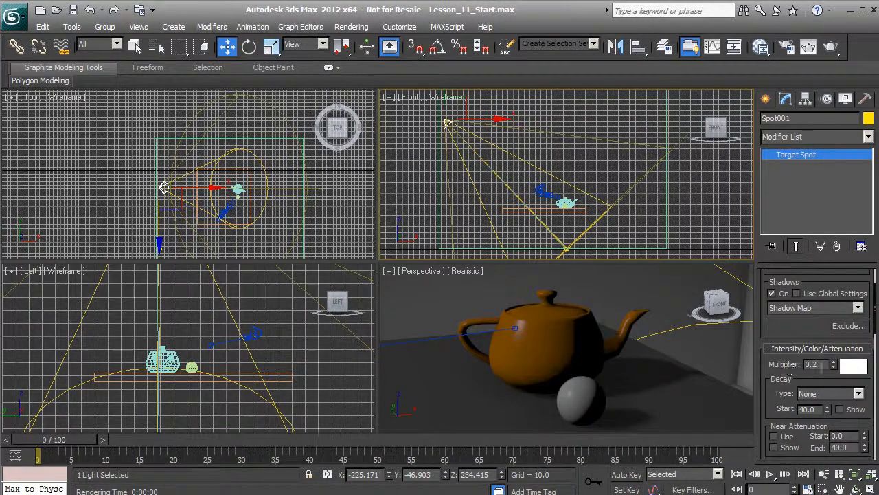
double_click(826, 364)
type("1.0")
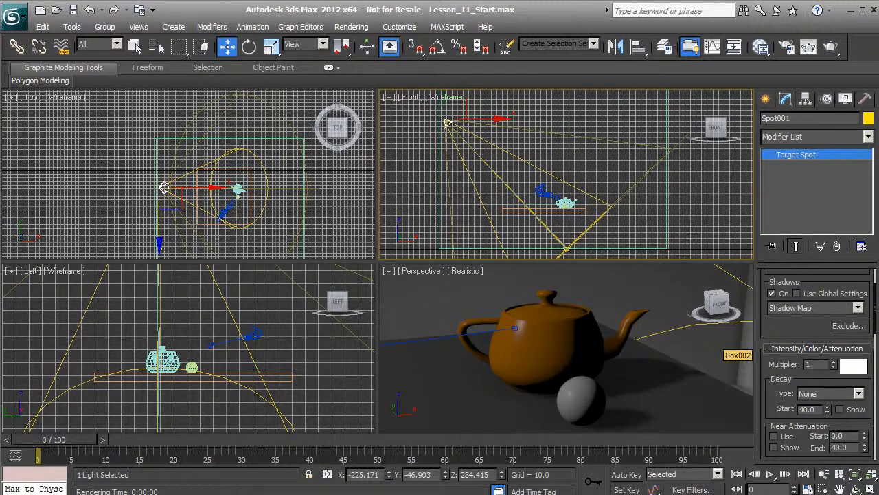
key("Return")
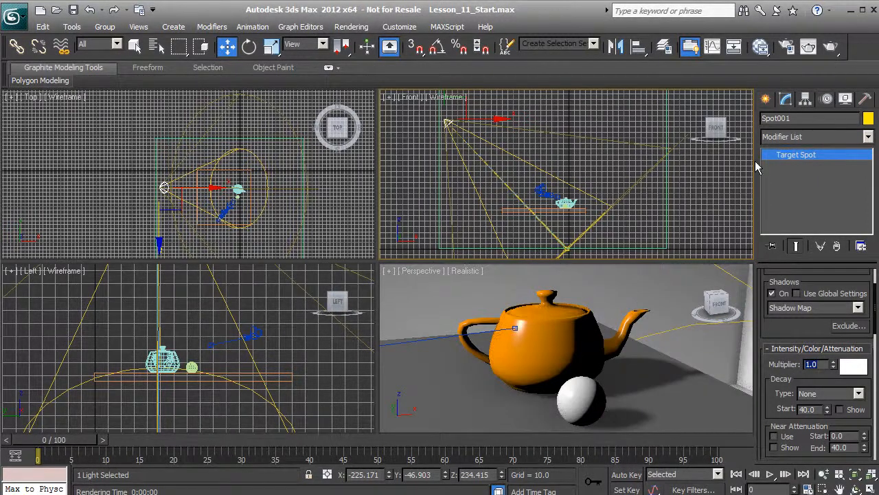
Activate the perspective view and render it to check the materials under the adjusted spotlight, then close the render window
left_click(809, 46)
left_click(477, 34)
right_click(501, 335)
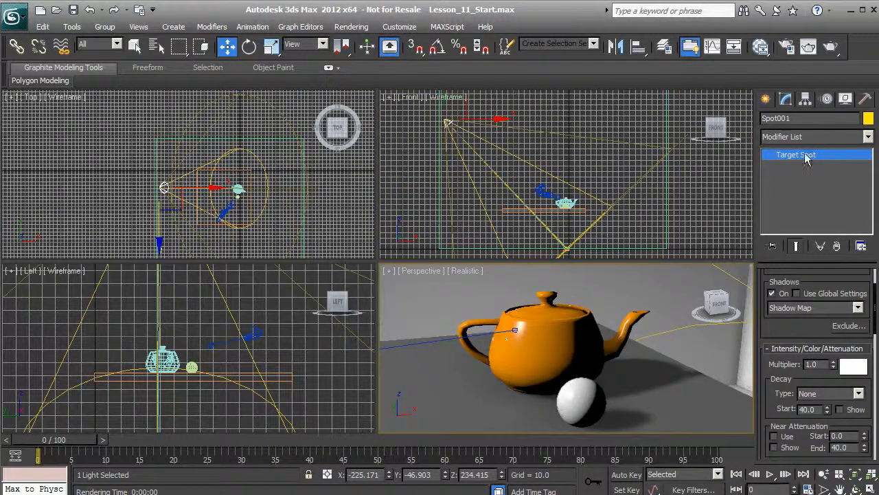
left_click(809, 46)
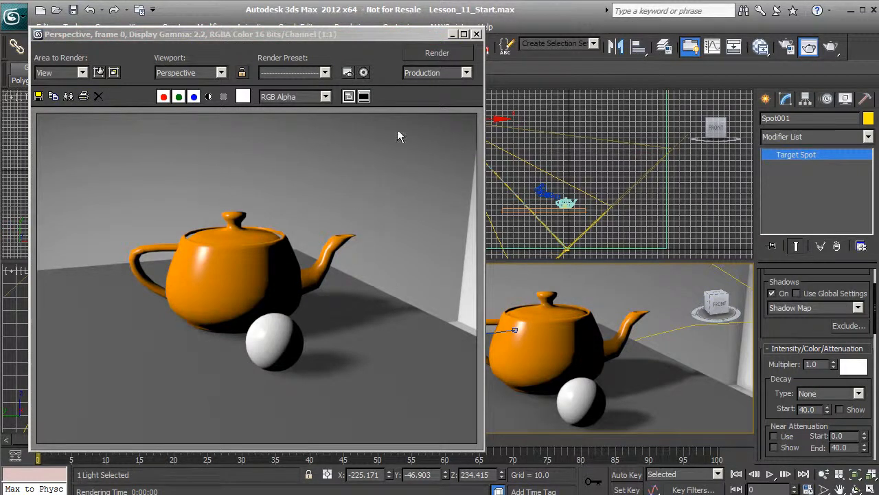
left_click(477, 34)
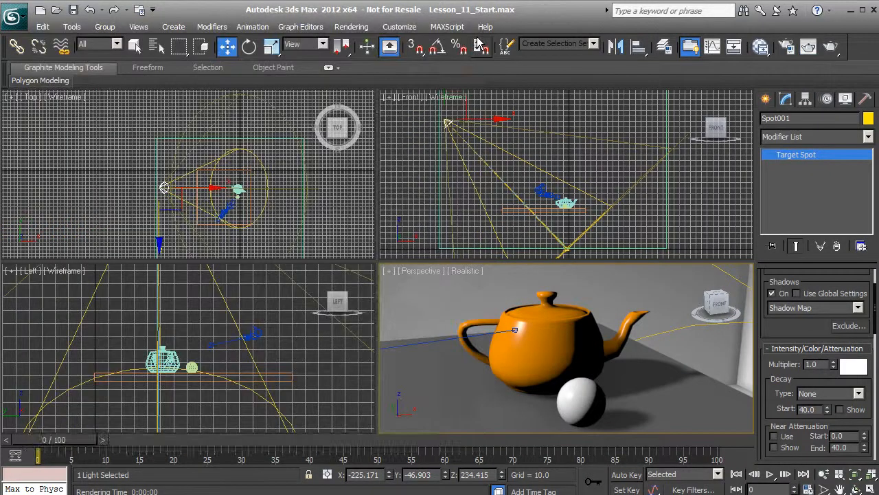